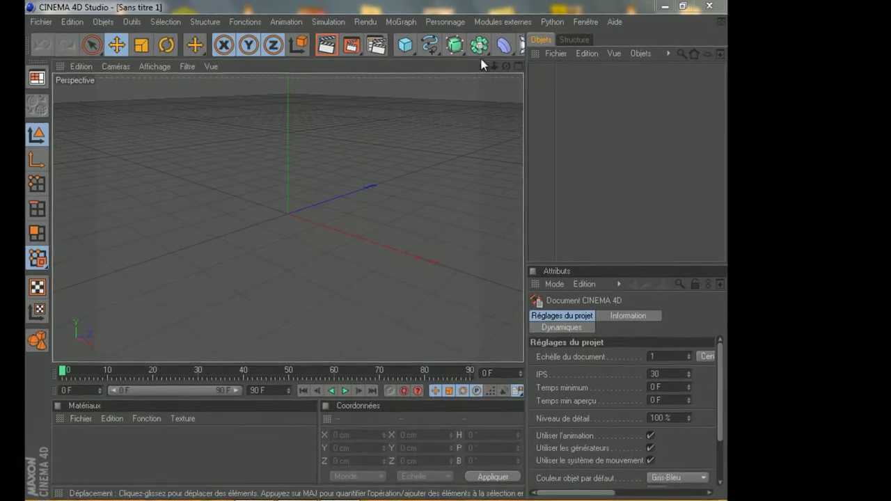
Step: Set the animation's end frame to 1 F
drag(485, 68, 396, 251)
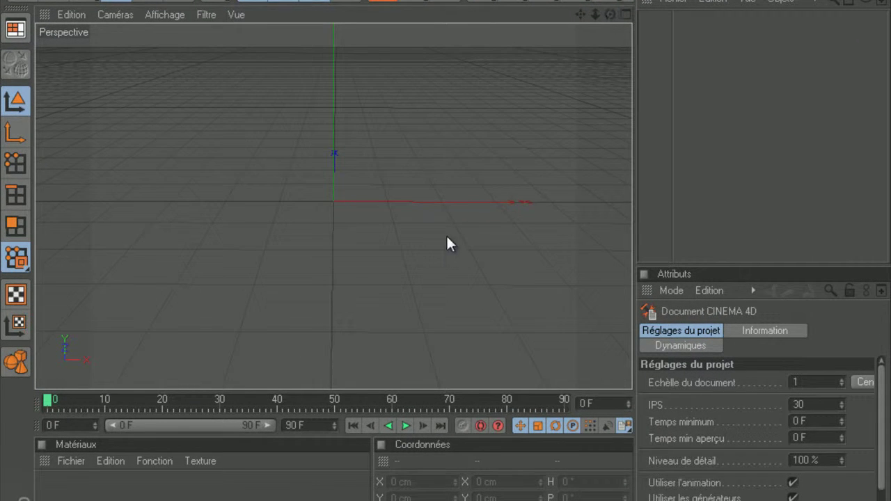
drag(297, 427, 263, 429)
text(1)
key(Return)
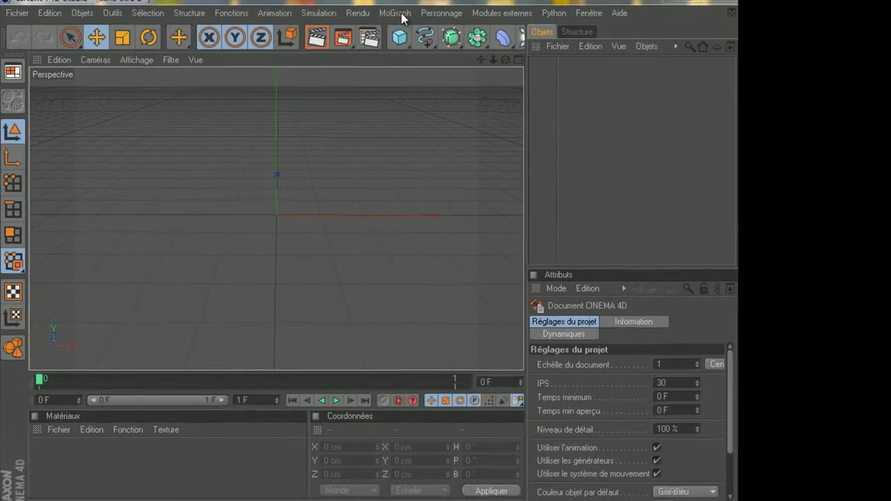
Step: Set the render output size to the 1280 x 1024 screen preset
click(369, 37)
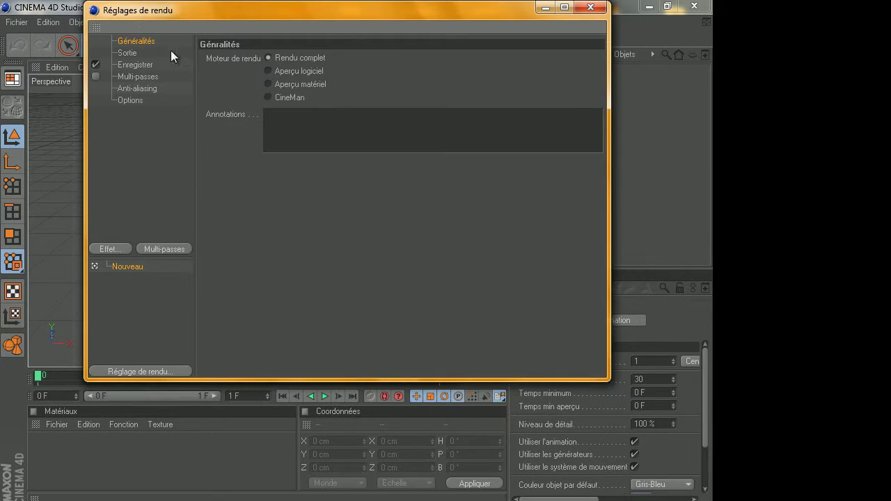
click(131, 51)
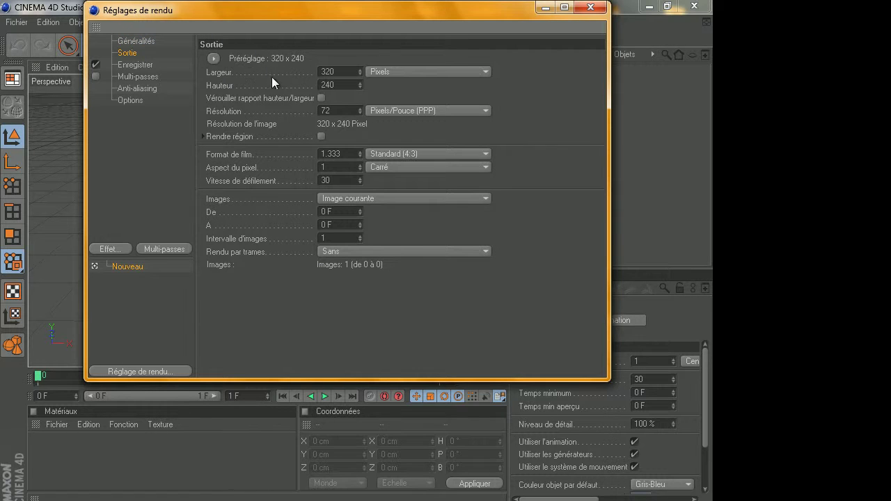
click(215, 58)
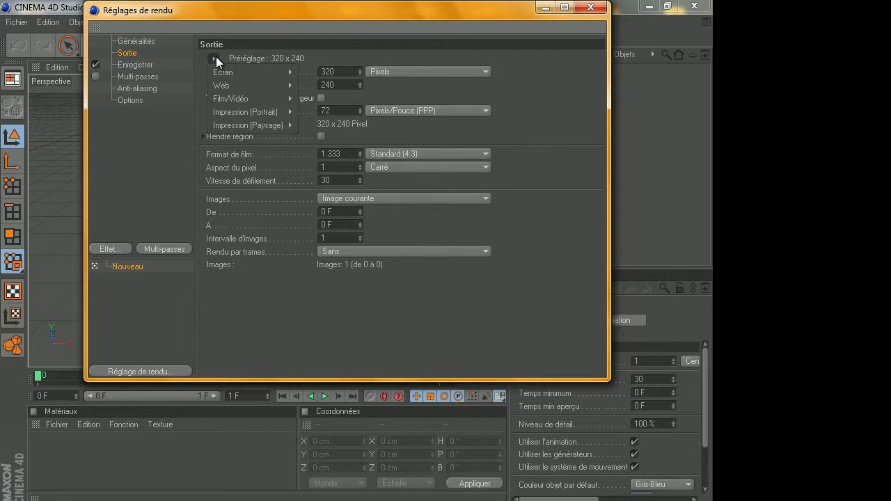
mouse_move(288, 71)
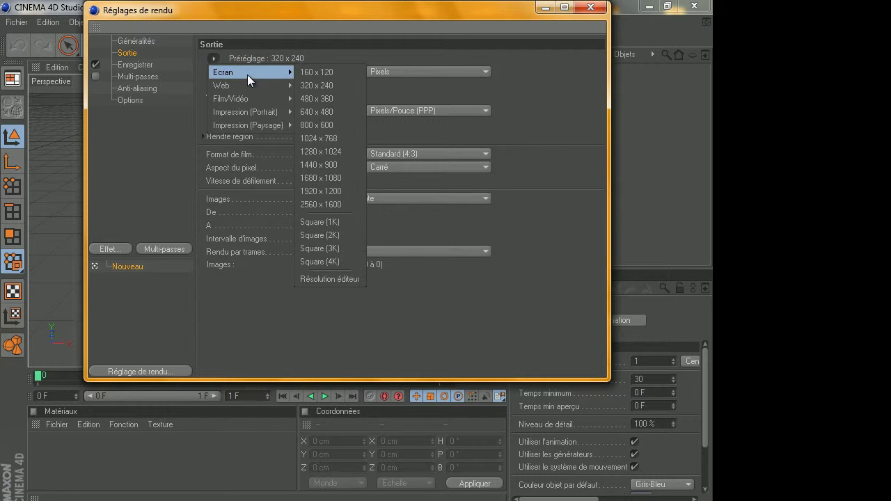
click(341, 153)
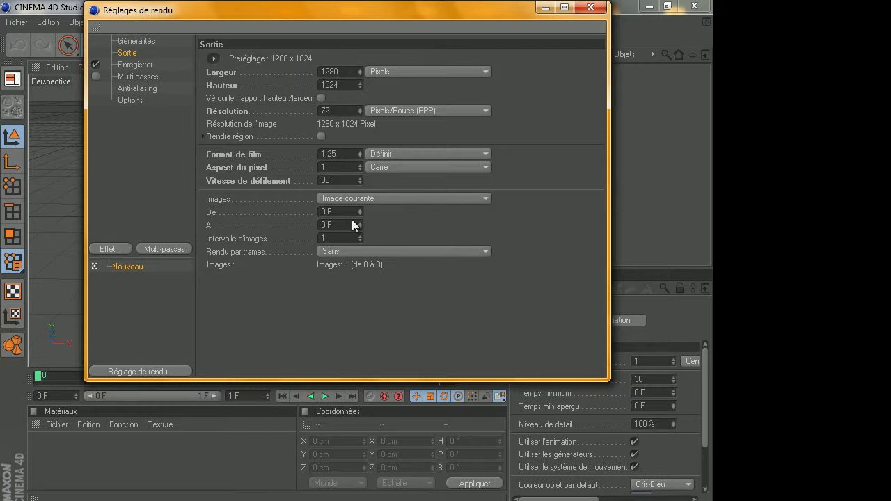
Step: Configure the render to save as JPEG on the desktop under the file name Logo tuto
click(134, 64)
click(364, 96)
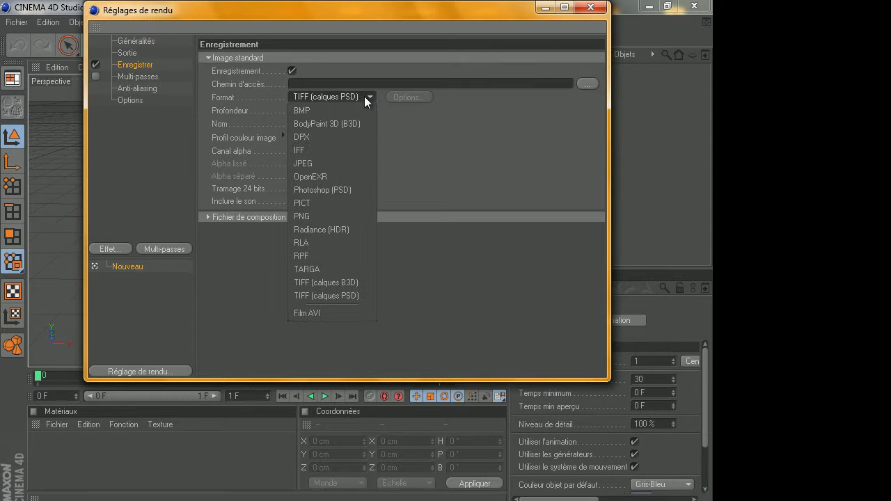
click(310, 166)
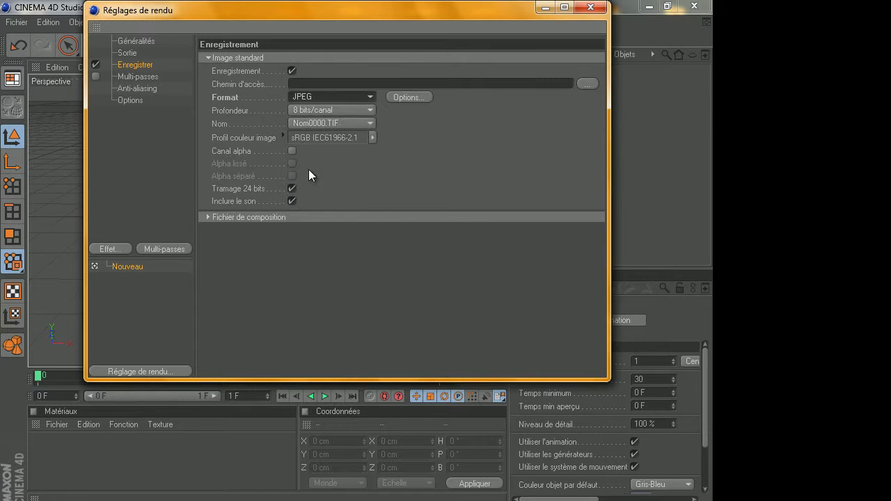
click(586, 82)
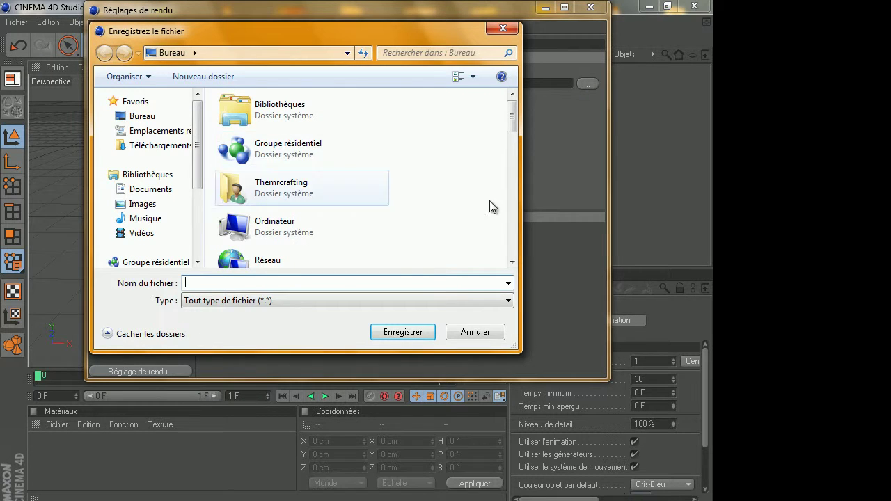
drag(512, 116, 514, 223)
scroll(513, 223, up, 10)
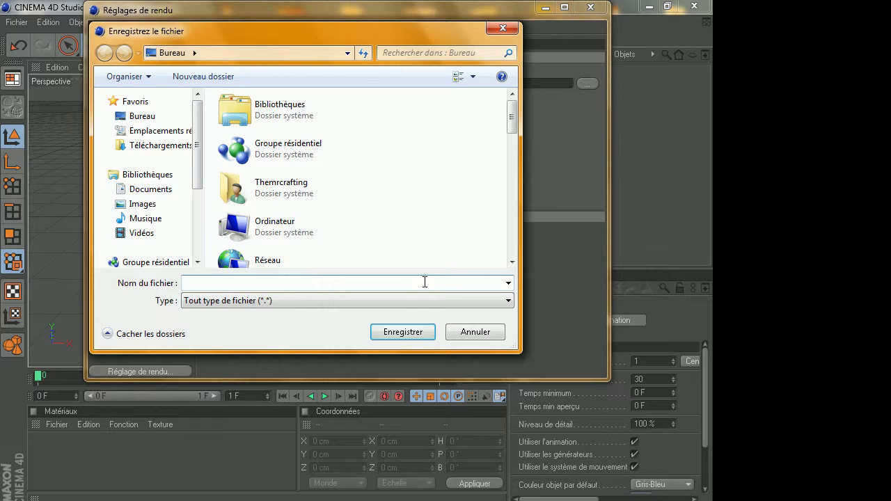
text(Logo tut)
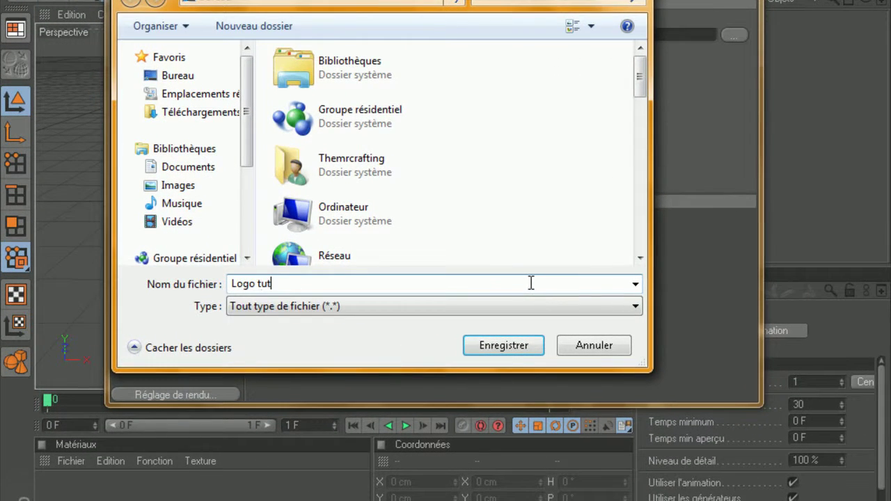
key(Return)
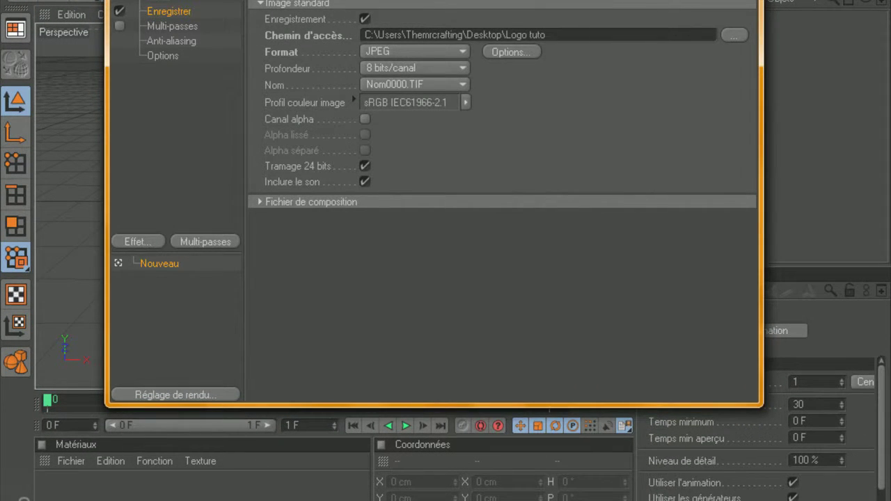
key(Escape)
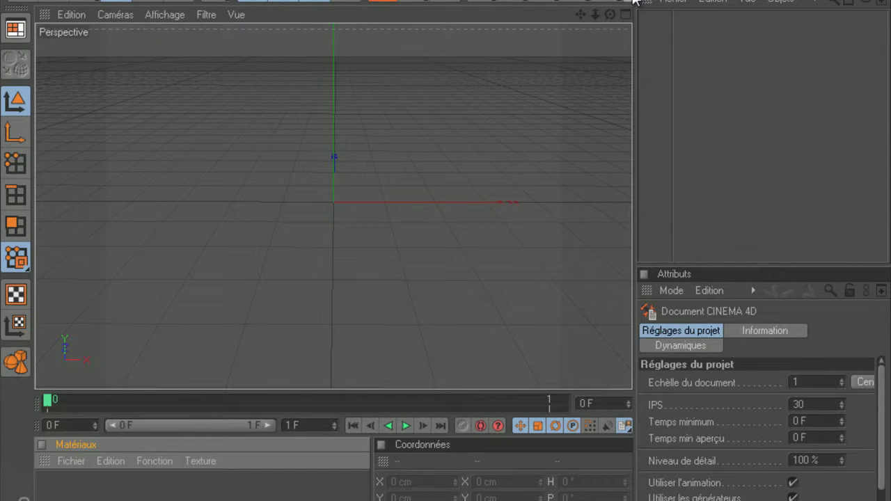
Step: Add a floor object and lower it to a Y position of about -78 cm
drag(633, 1, 588, 120)
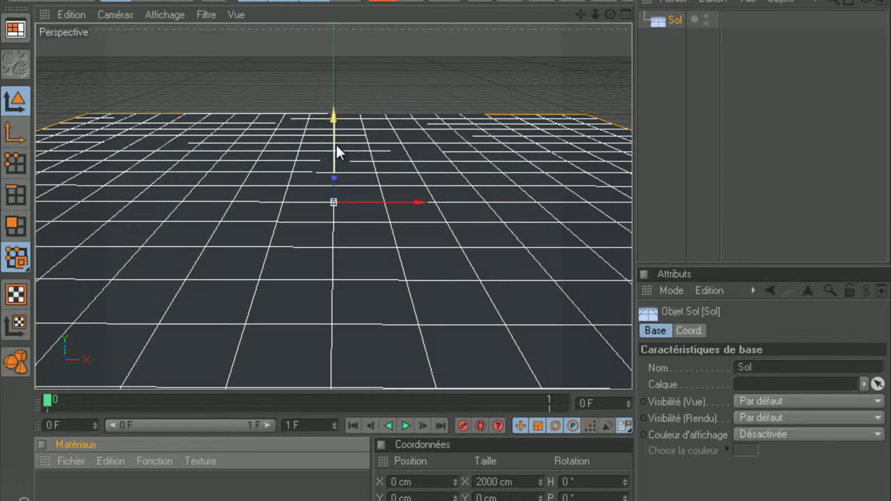
drag(334, 123, 446, 254)
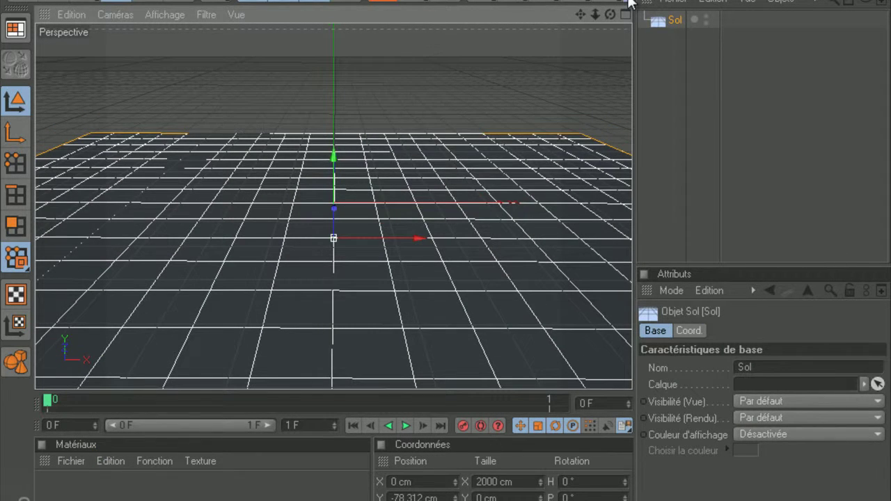
Step: Add a second floor object and rotate it to a pitch of about 83° to form a back wall
drag(637, 3, 535, 129)
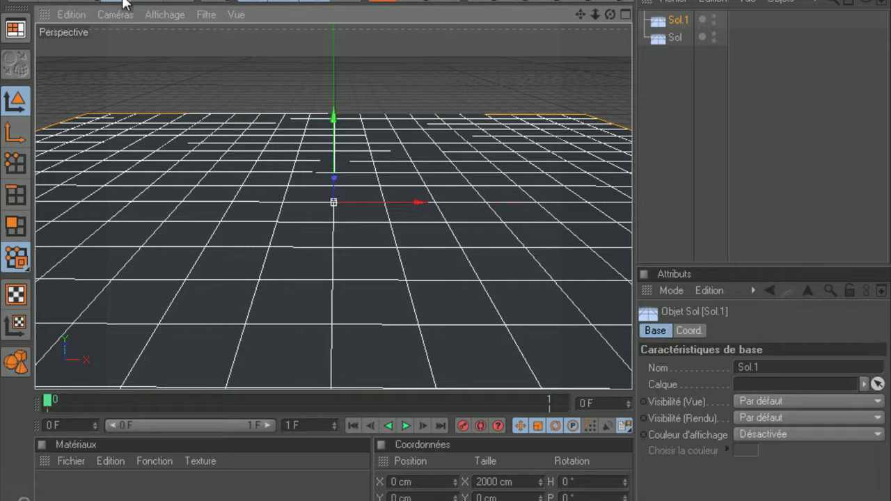
key(r)
mouse_move(329, 173)
mouse_down()
mouse_move(330, 211)
mouse_move(338, 168)
mouse_move(335, 175)
mouse_up()
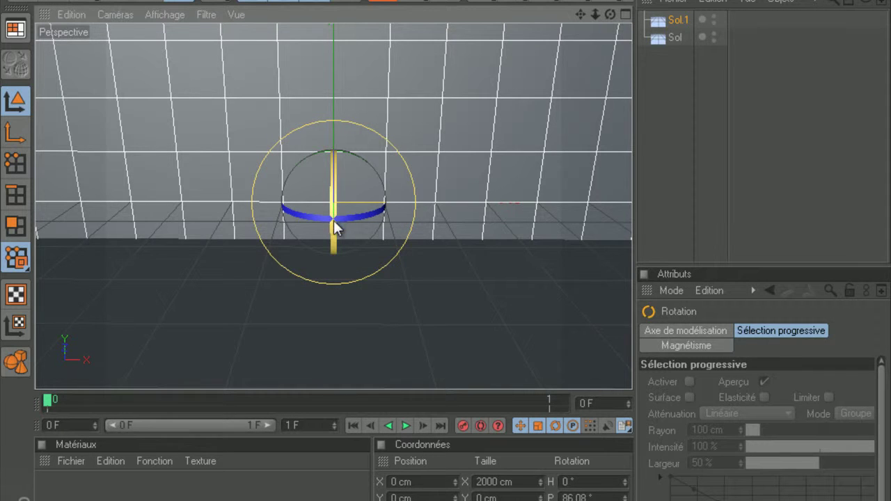
drag(333, 220, 334, 239)
click(658, 117)
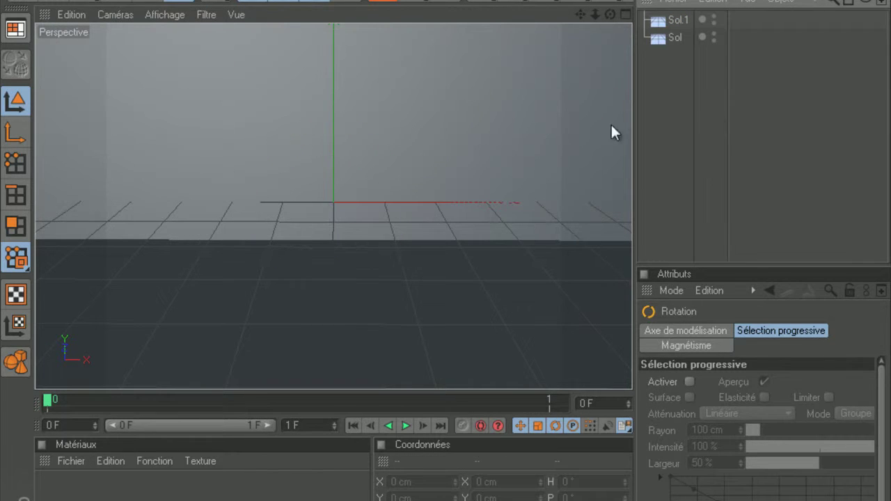
Step: Move the upright floor backwards along its own Y axis, to a Y position of about -35.5 cm
click(327, 57)
click(96, 2)
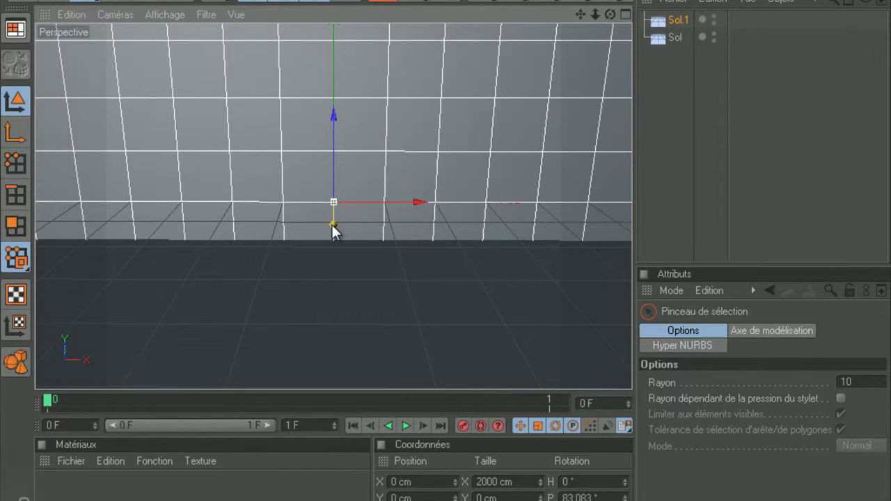
drag(332, 225, 447, 255)
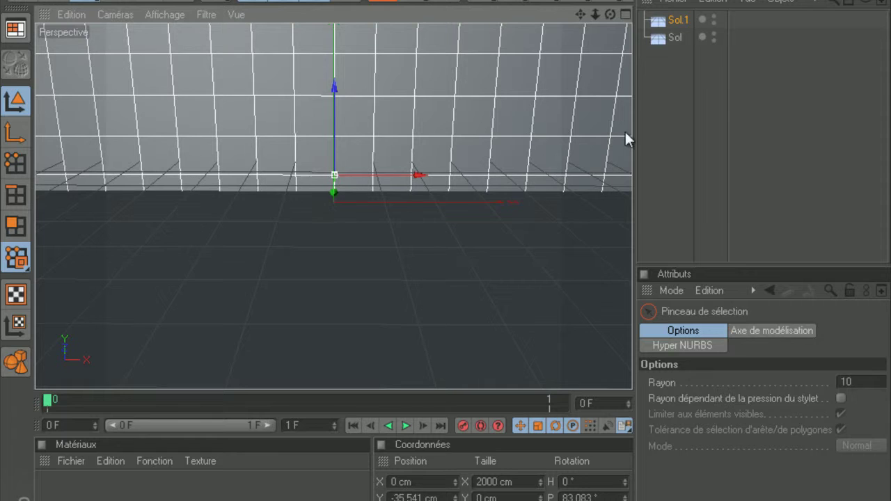
click(815, 111)
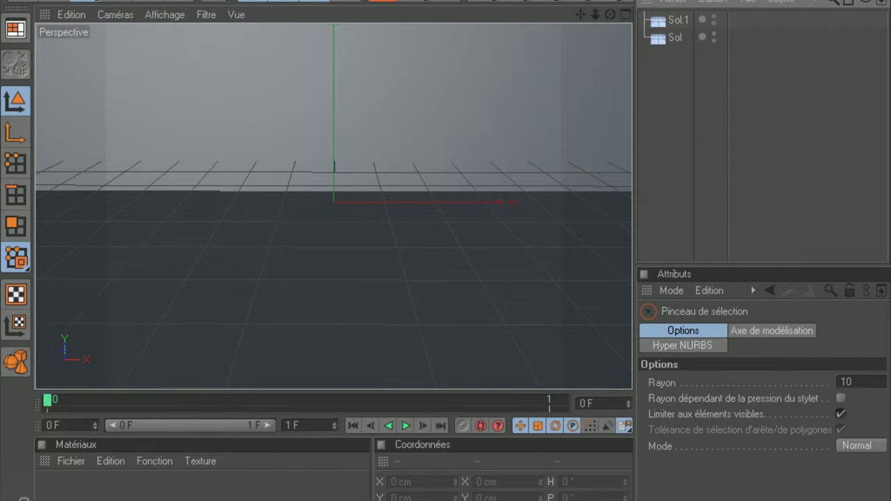
Step: Add a MoGraph text object and set its text to "Themrcrafting!"
click(460, 2)
click(527, 143)
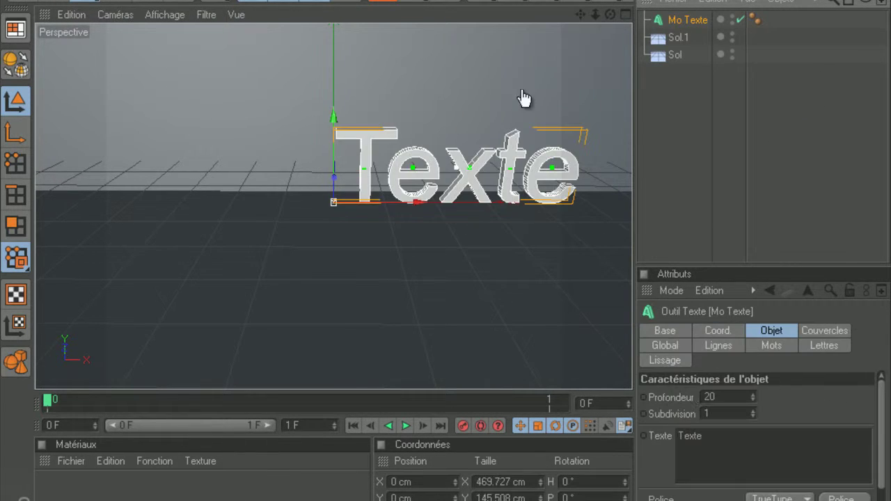
drag(740, 456, 671, 422)
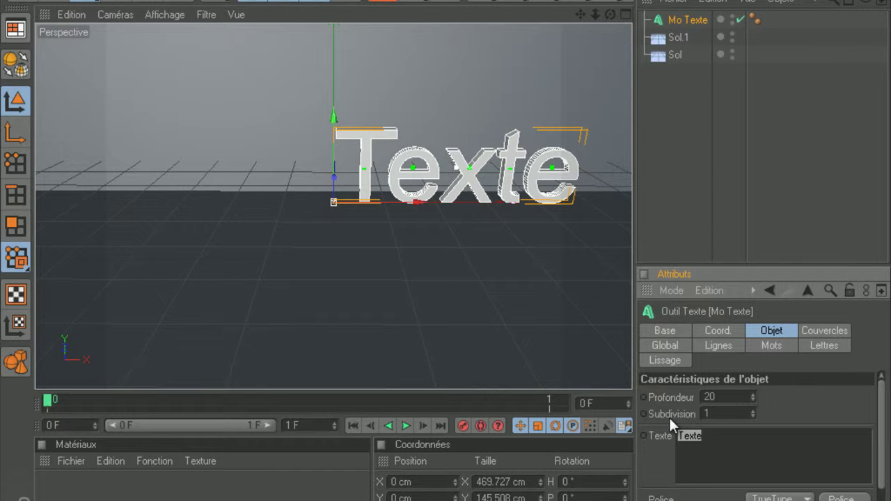
text(The mi)
key(BackSpace)
key(BackSpace)
key(BackSpace)
text(mrcrag)
key(BackSpace)
text(ftingl)
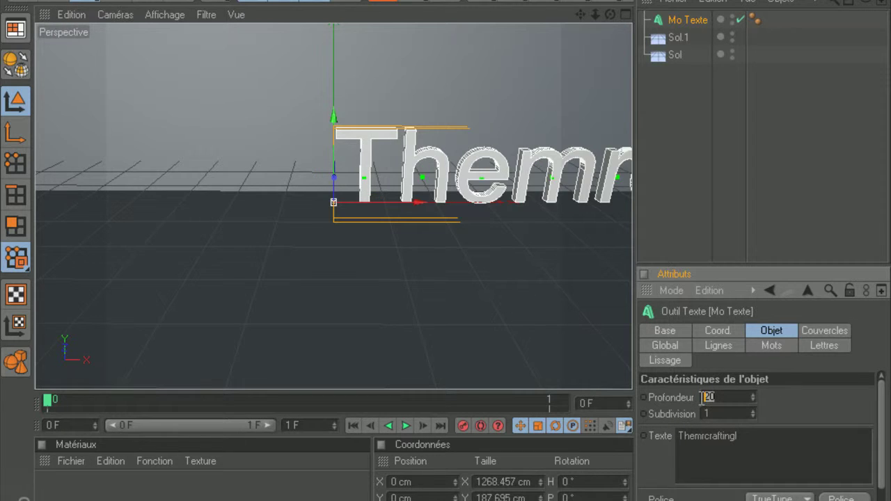
Step: Set the text's depth to 85 and shift it along X to about -573 cm
text(88)
text(5)
drag(423, 197, 441, 200)
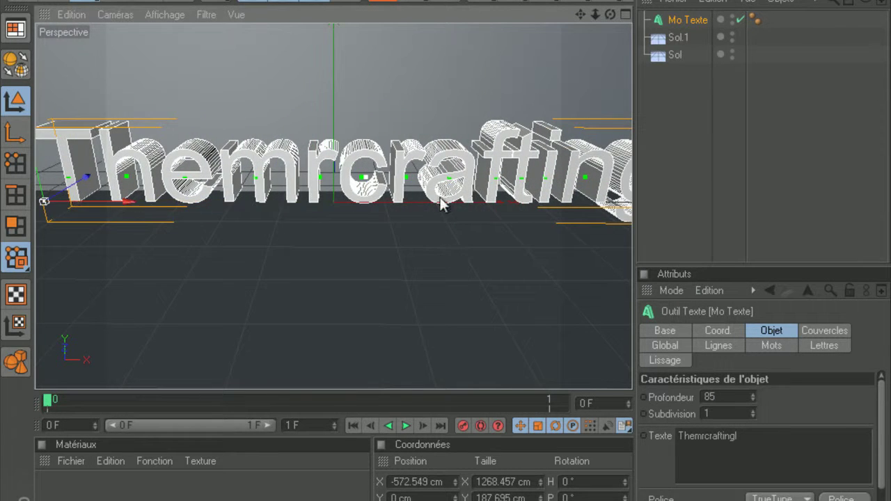
scroll(418, 219, down, 5)
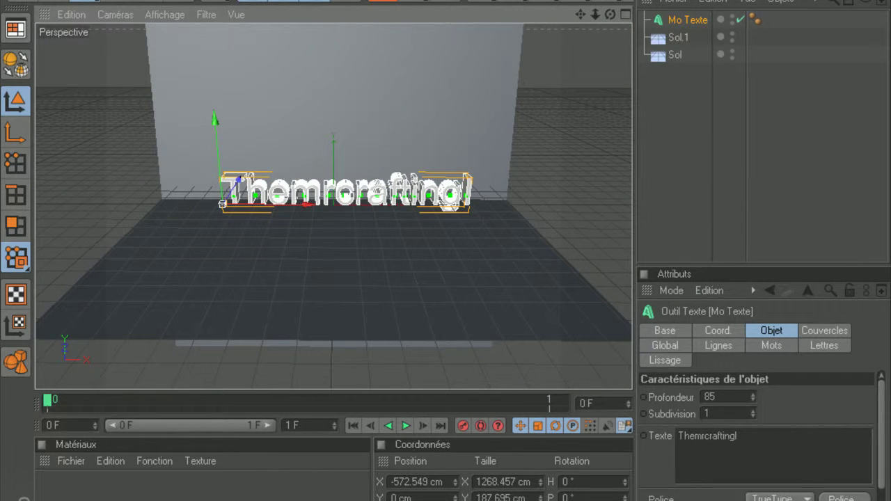
Step: Change the text's font to BatmanForeverAlternate in the Normal style
click(839, 497)
click(104, 131)
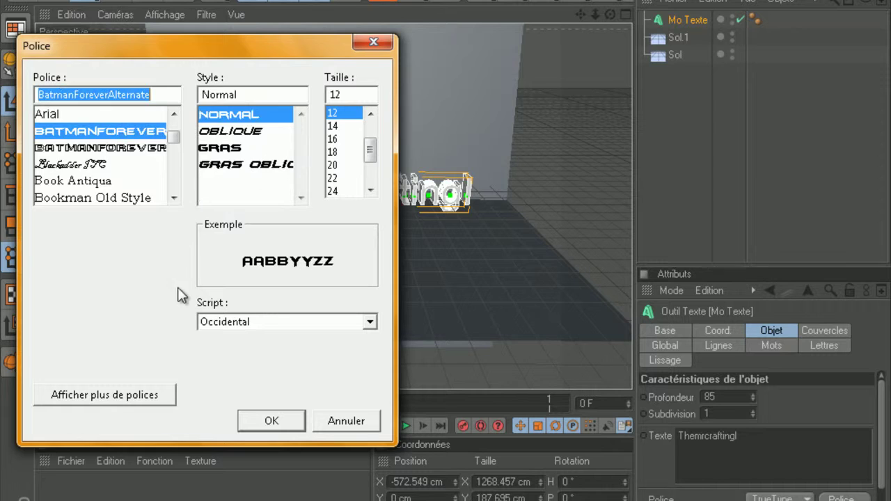
click(271, 421)
Step: Re-centre the text in front of the wall by moving it to an X position of about -765 cm
drag(299, 204, 222, 204)
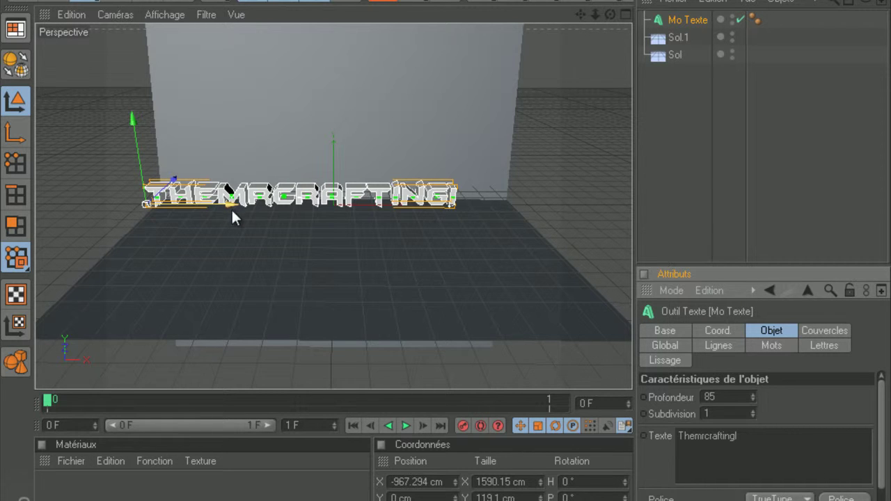
drag(233, 209, 446, 249)
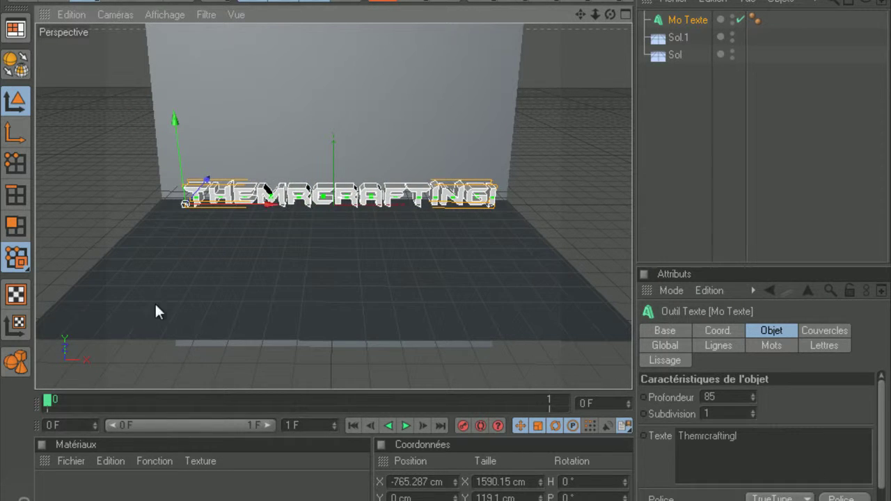
scroll(158, 303, up, 3)
scroll(587, 340, down, 1)
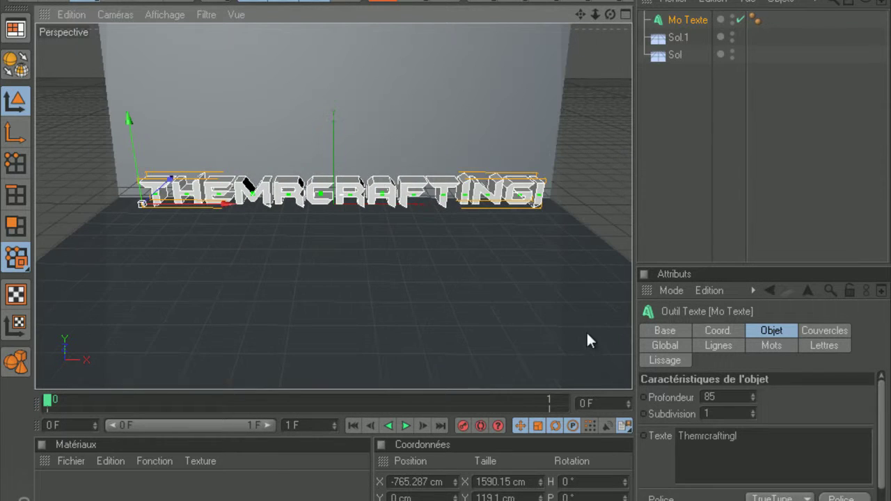
Step: Set both the start and end caps of the text to Couvercle et biseau
click(808, 449)
click(831, 330)
click(800, 397)
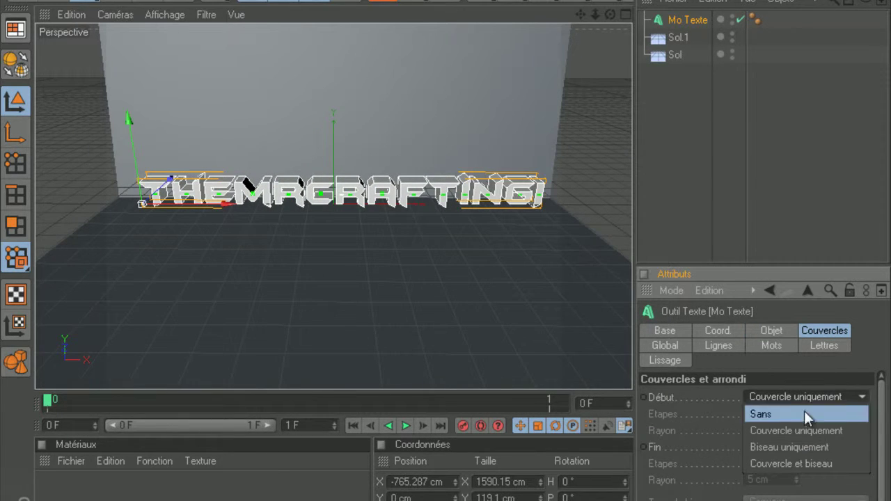
click(791, 463)
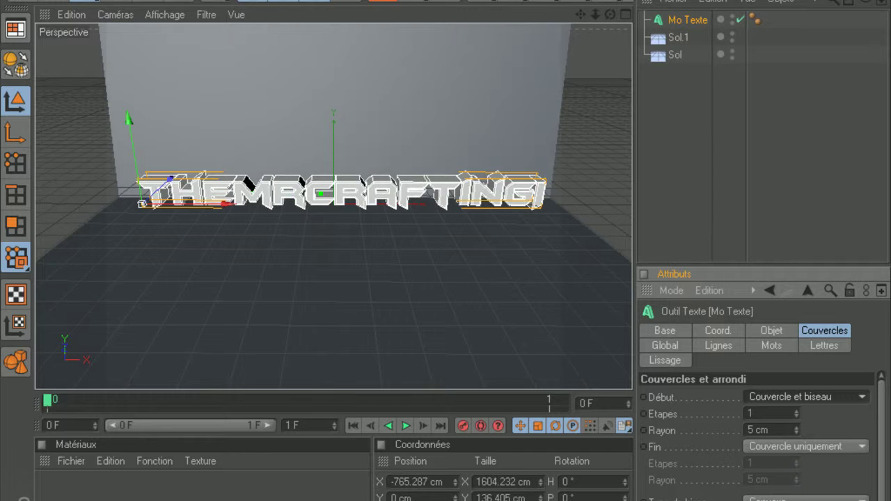
click(794, 446)
click(793, 500)
Step: Set the bevel steps to 5 for both the start and end caps of the text
click(769, 414)
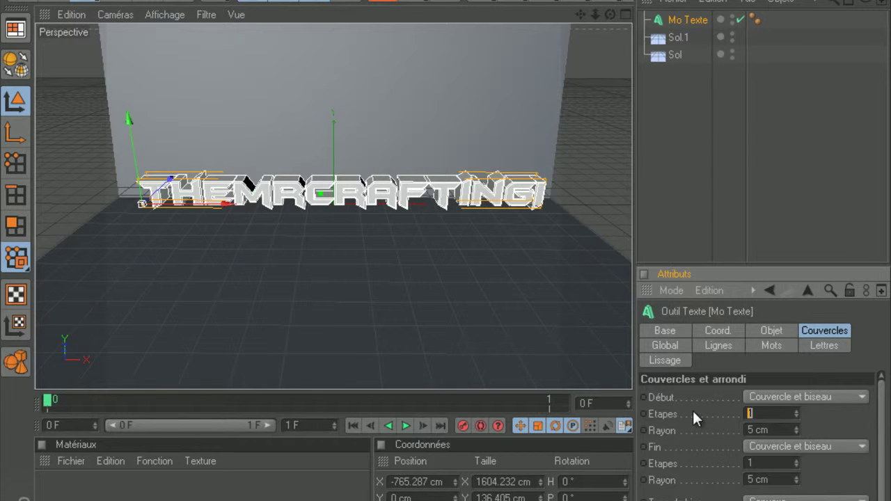
text(5)
key(Tab)
key(Tab)
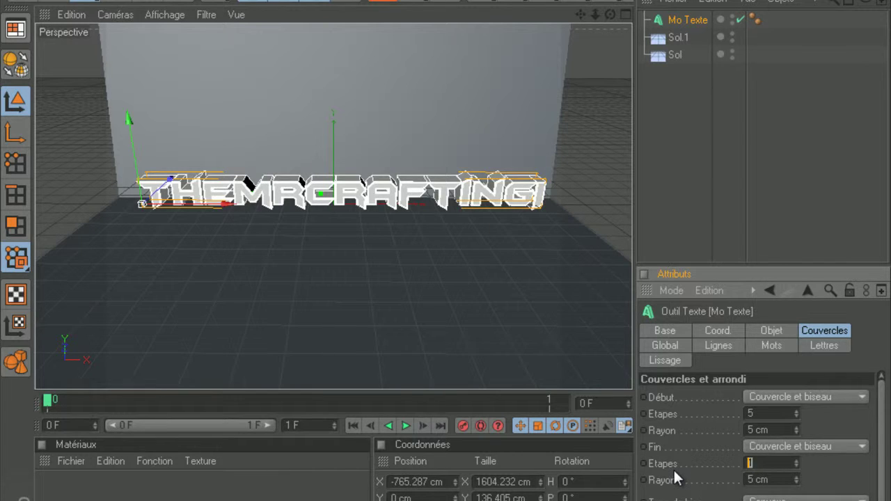
click(772, 234)
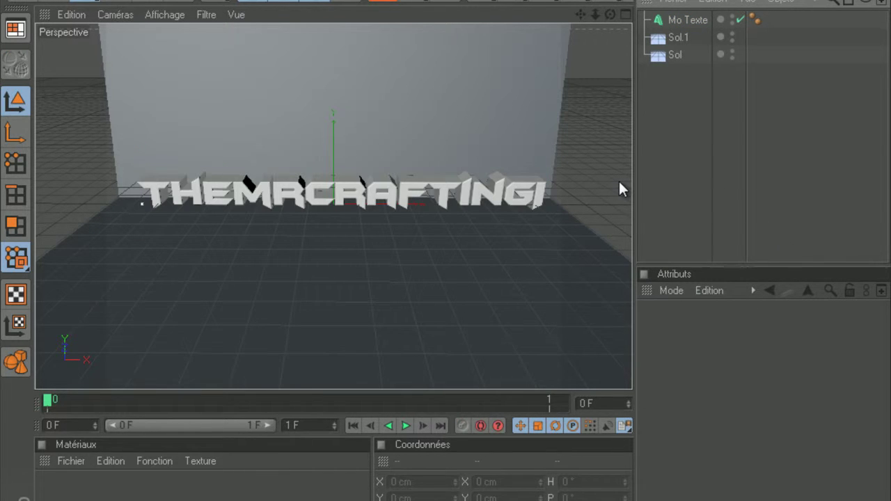
Step: Create two new materials and set the colour of Mat.1 to blue, RGB 0, 72, 255
double_click(198, 497)
double_click(198, 497)
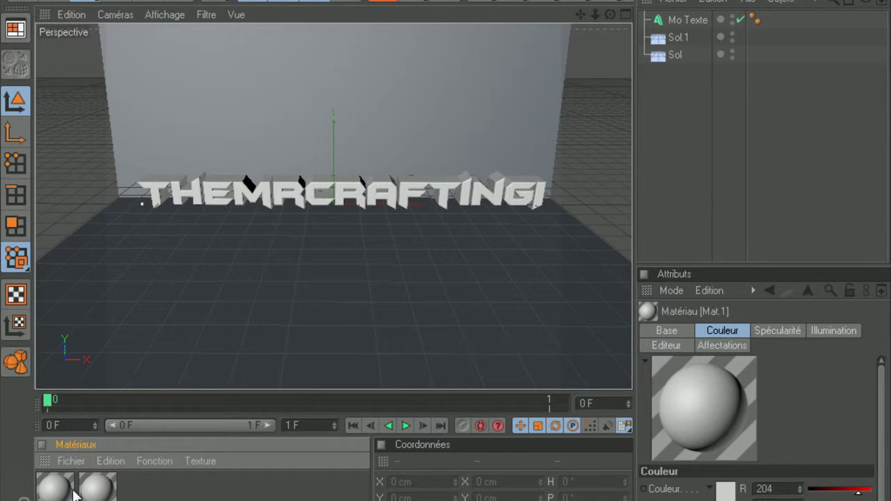
double_click(51, 493)
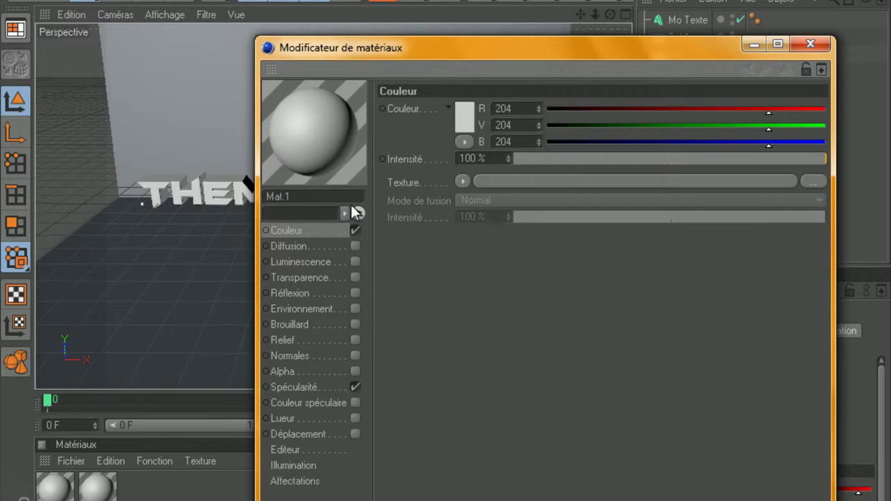
click(463, 120)
click(483, 57)
drag(483, 57, 520, 56)
click(471, 66)
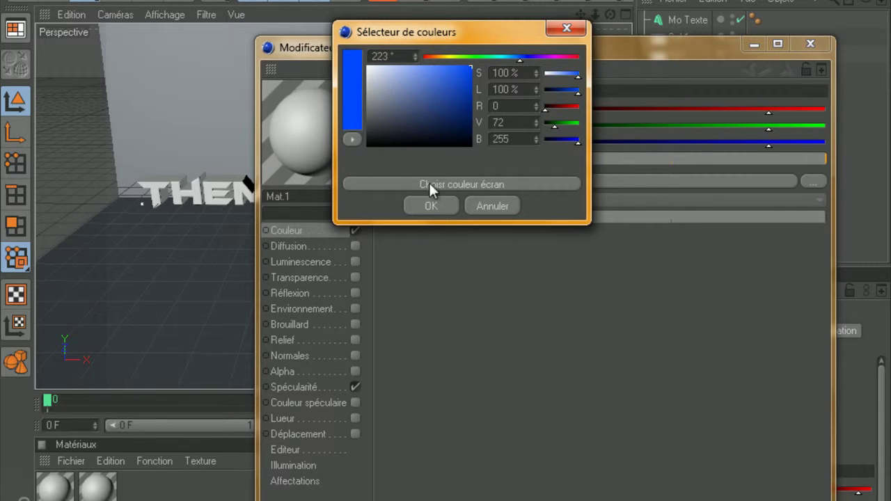
click(432, 205)
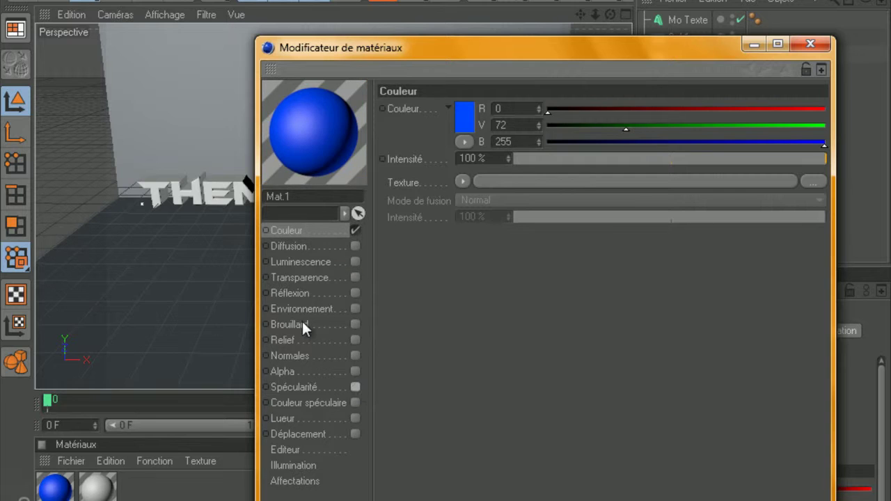
Step: Disable specularity on the blue material and enable its reflection at 65 % intensity
click(355, 293)
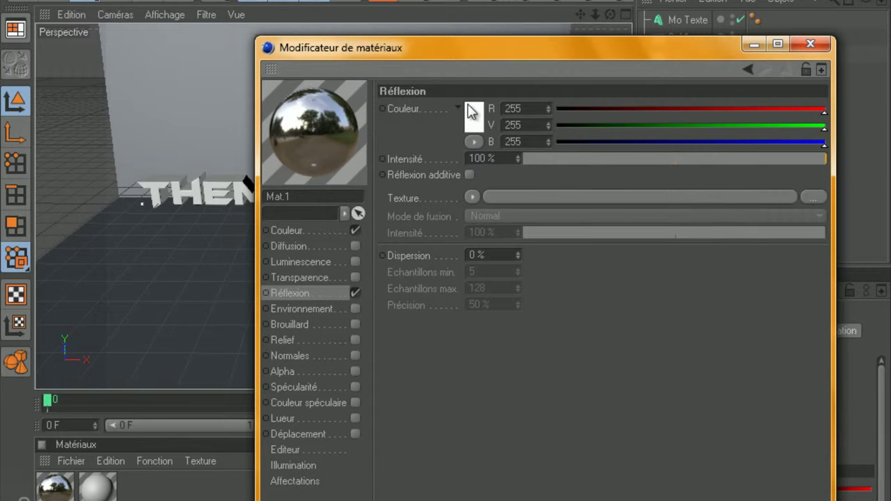
click(716, 161)
click(721, 161)
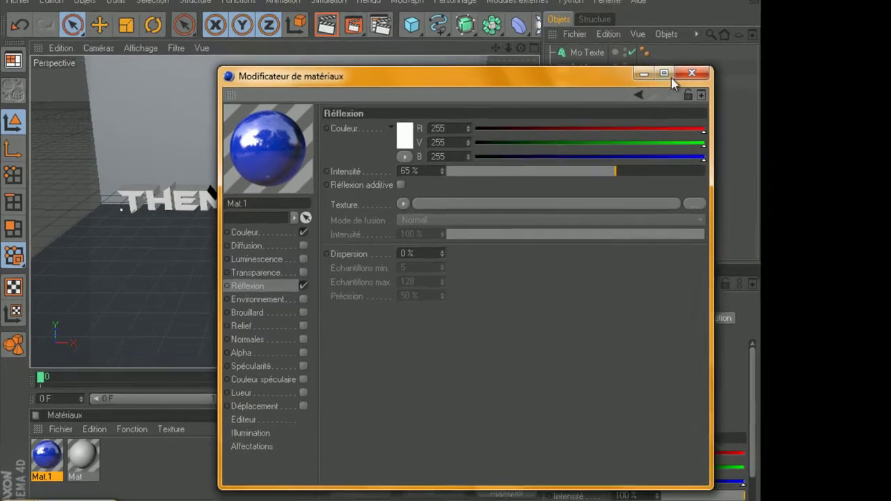
click(690, 73)
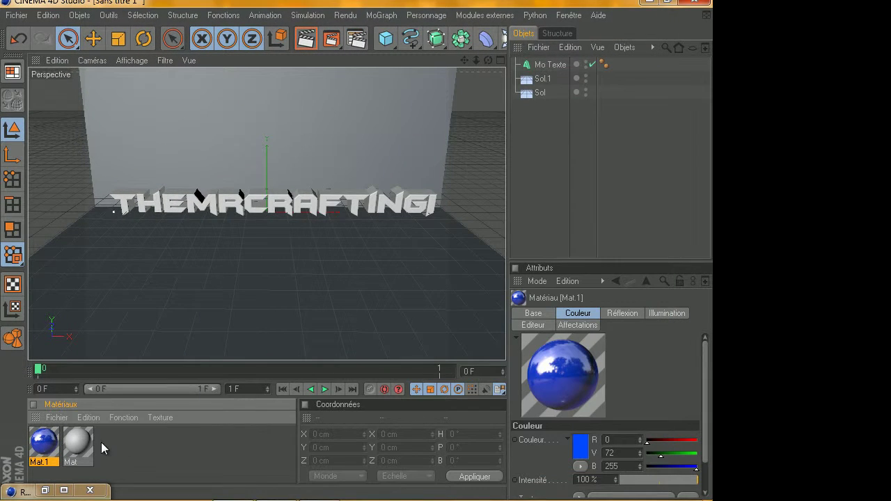
Step: Set the colour of the second material, Mat, to black
double_click(78, 441)
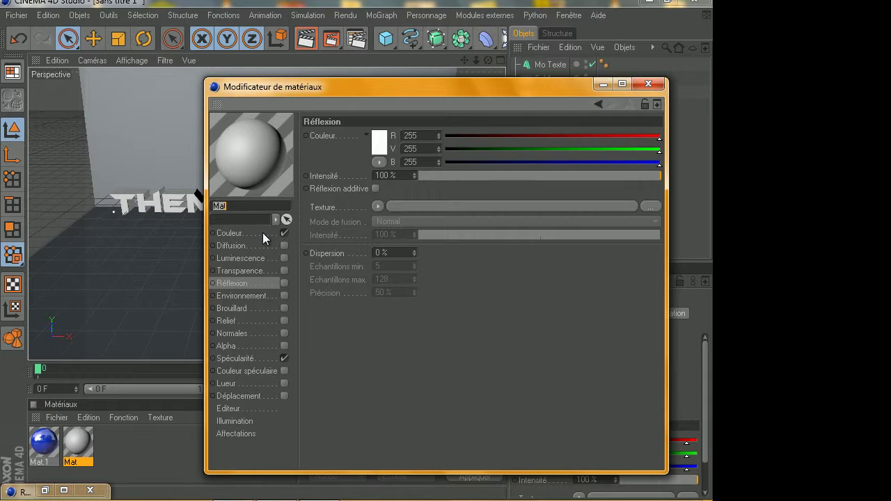
click(262, 232)
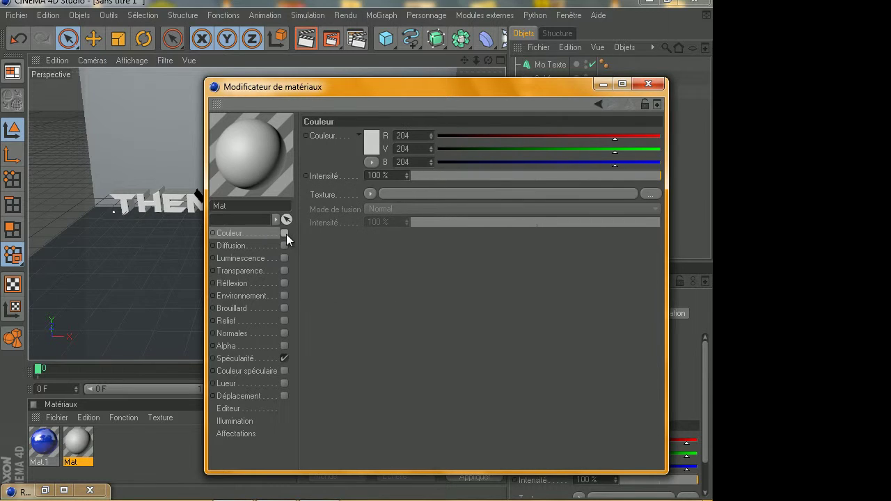
click(367, 145)
drag(296, 114, 275, 75)
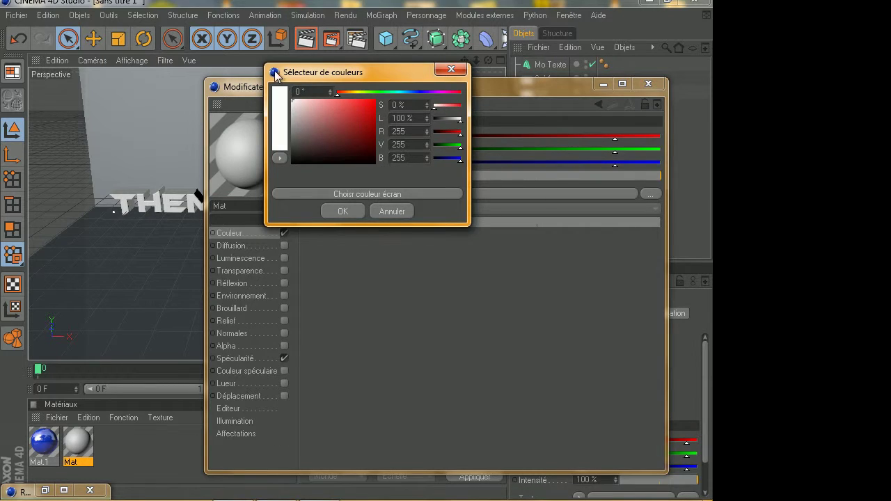
click(343, 211)
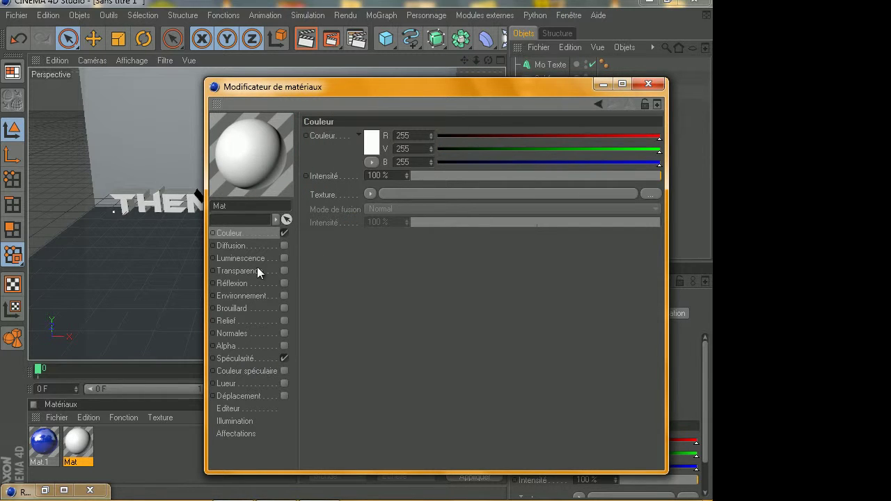
click(369, 144)
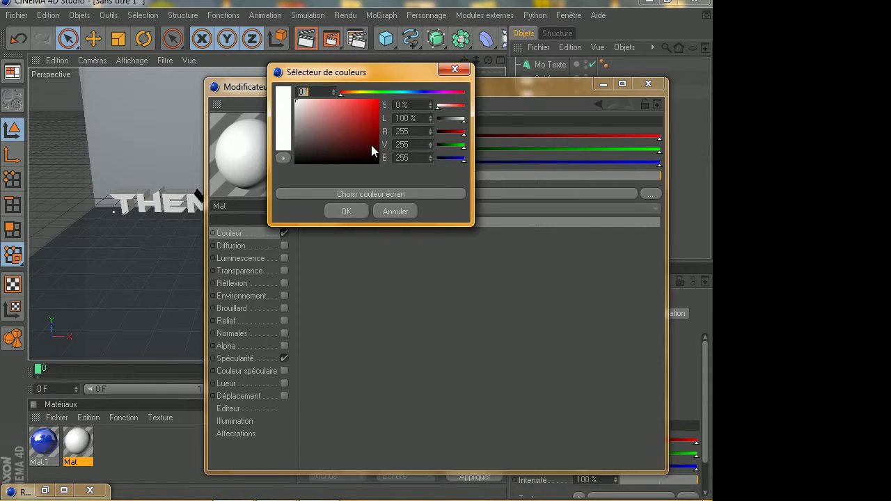
click(342, 211)
Step: Disable specularity on the black material and enable its reflection at 78 % intensity
click(235, 358)
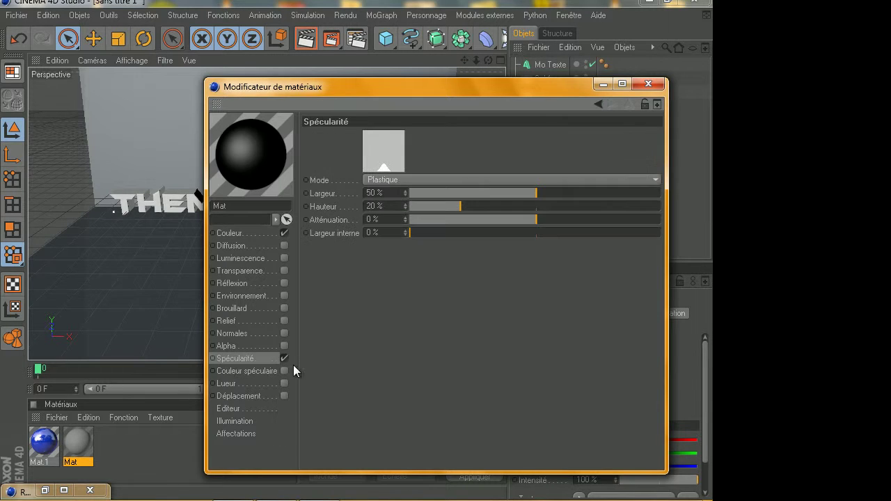
click(284, 283)
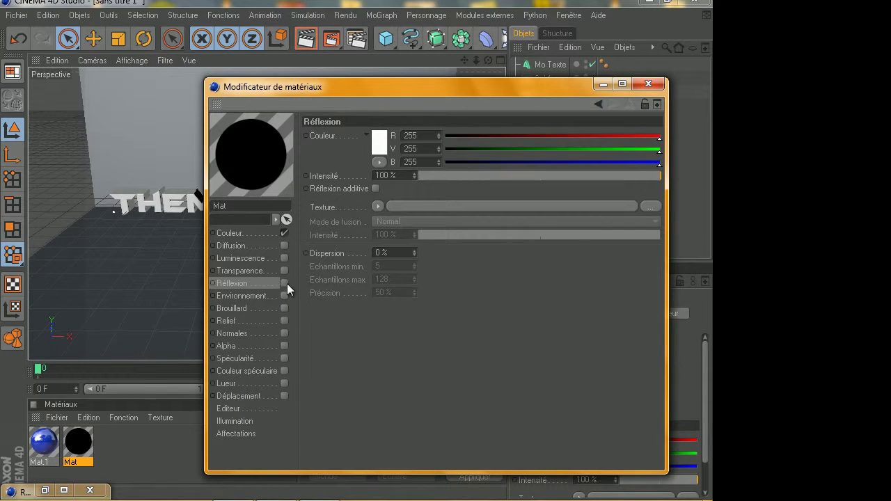
click(613, 178)
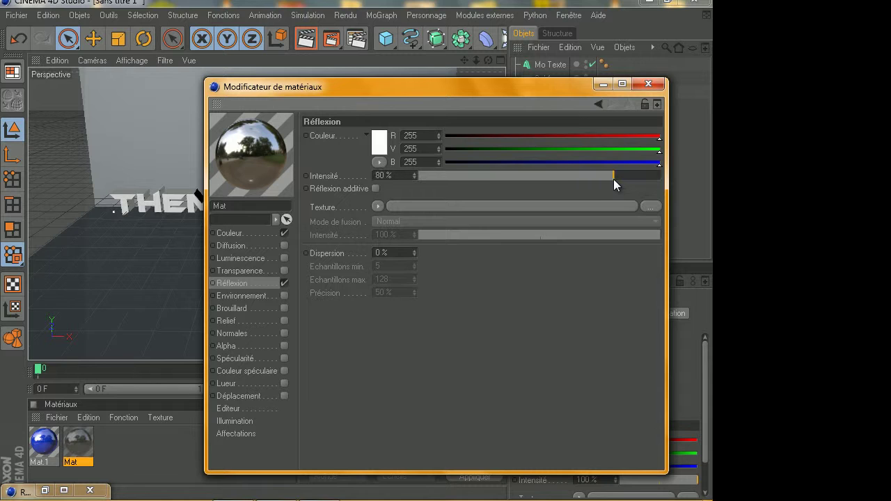
click(609, 179)
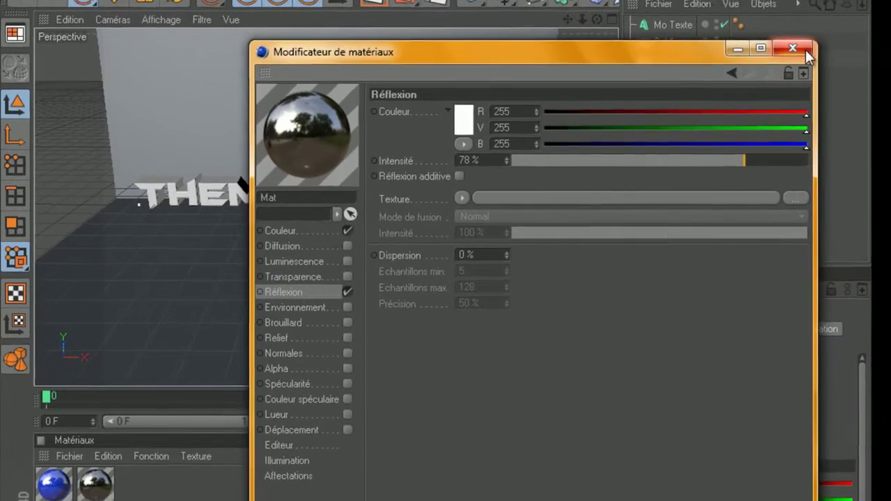
click(804, 49)
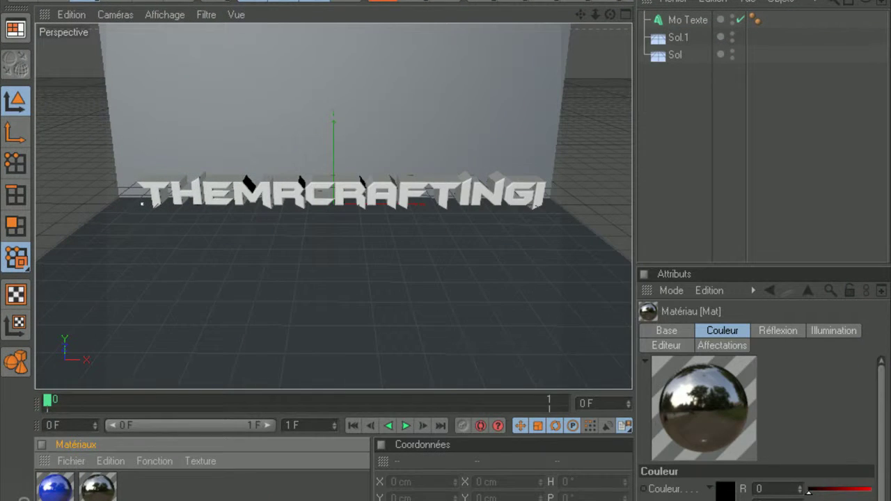
Step: Apply the black material Mat to the floor and the wall, and the blue material Mat.1 to the text
drag(98, 487, 308, 117)
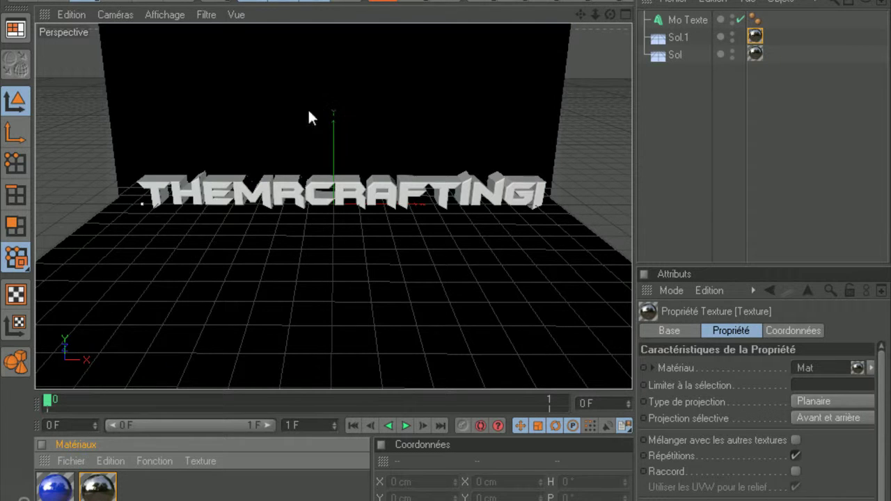
drag(56, 487, 271, 196)
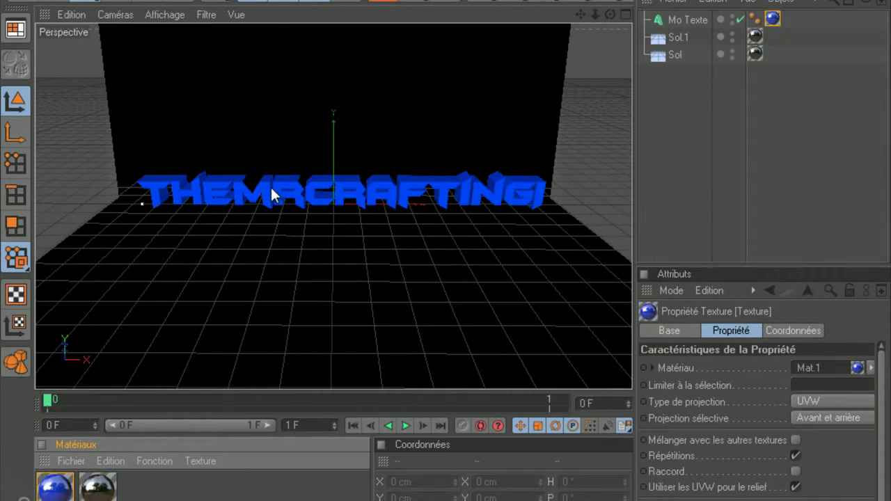
click(769, 184)
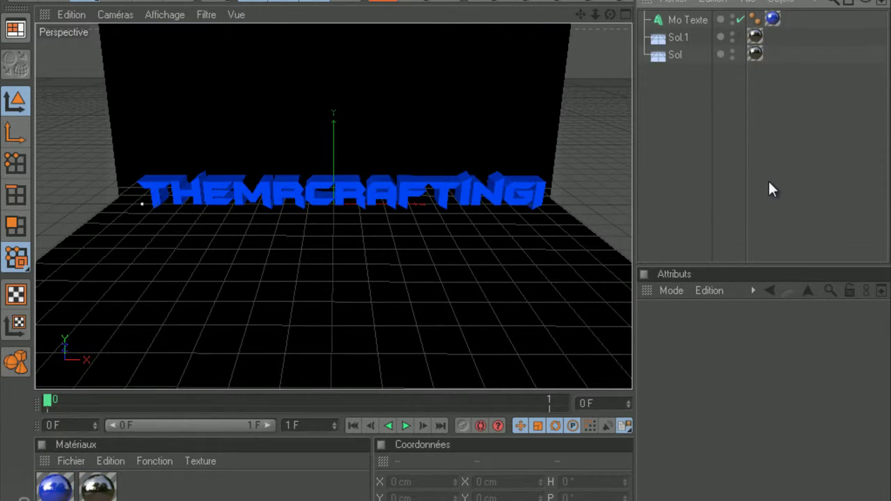
Step: Render a preview of the scene in the perspective view to check the materials and reflections
key(ctrl+r)
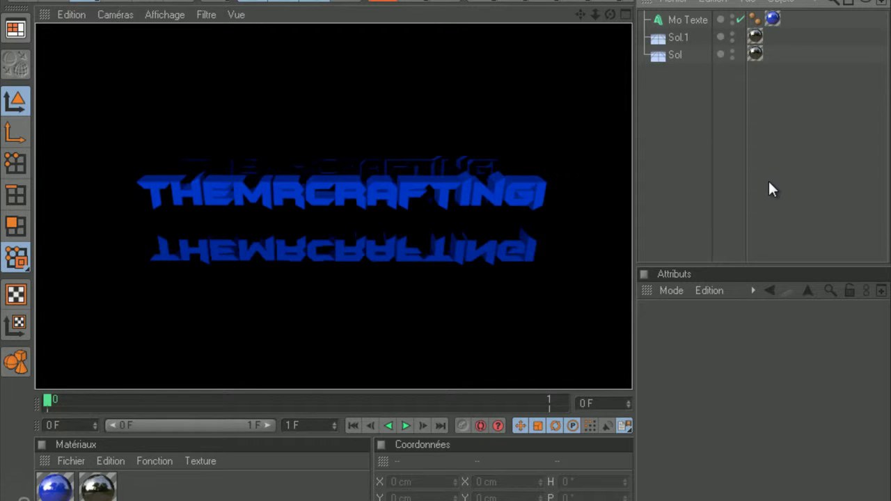
click(870, 175)
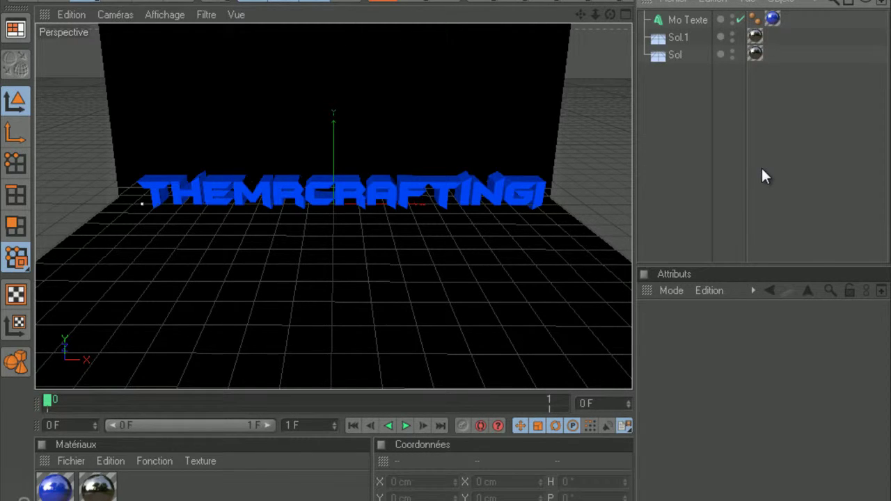
key(ctrl+r)
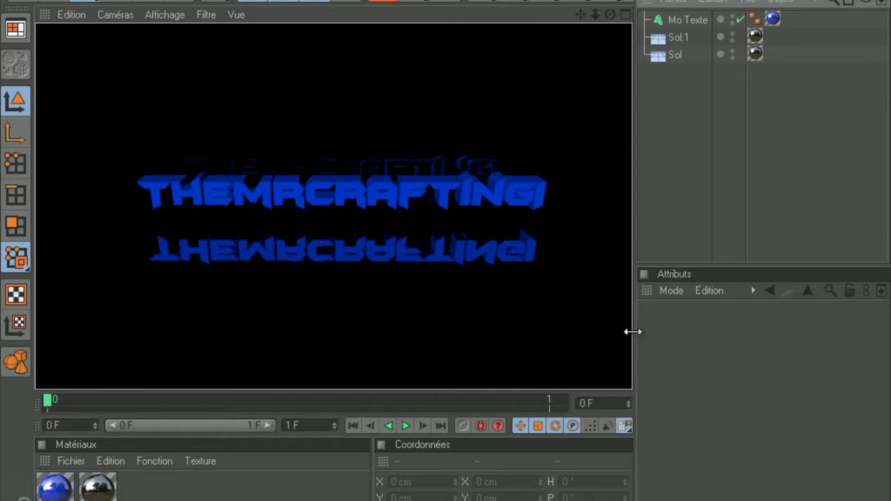
click(353, 202)
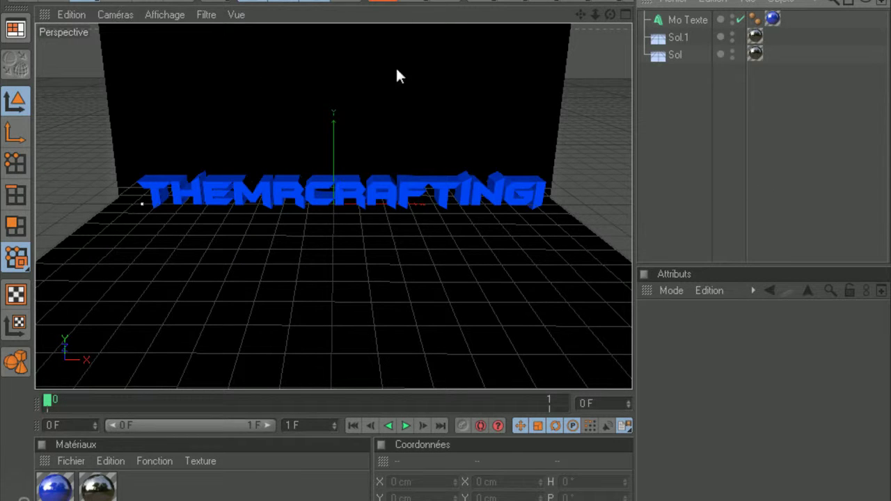
Step: Raise the text slightly above the floor and bring it a little forward from the wall
click(681, 20)
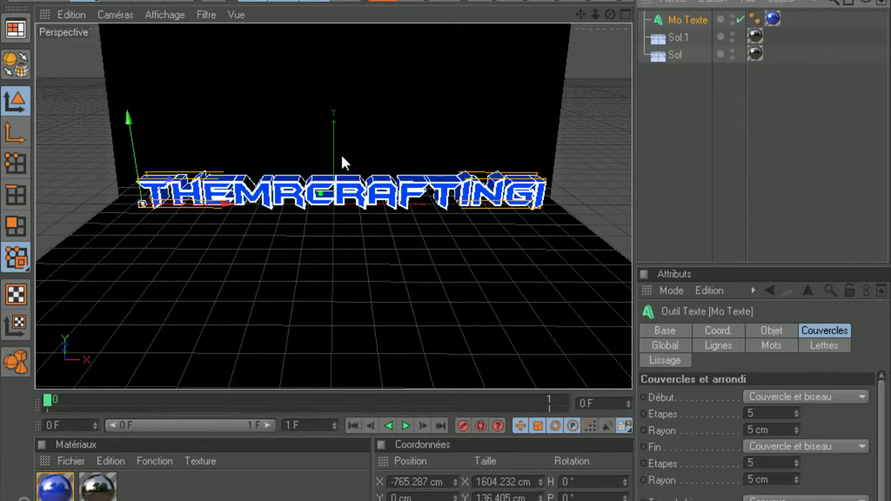
drag(129, 120, 127, 105)
drag(169, 168, 163, 173)
click(755, 132)
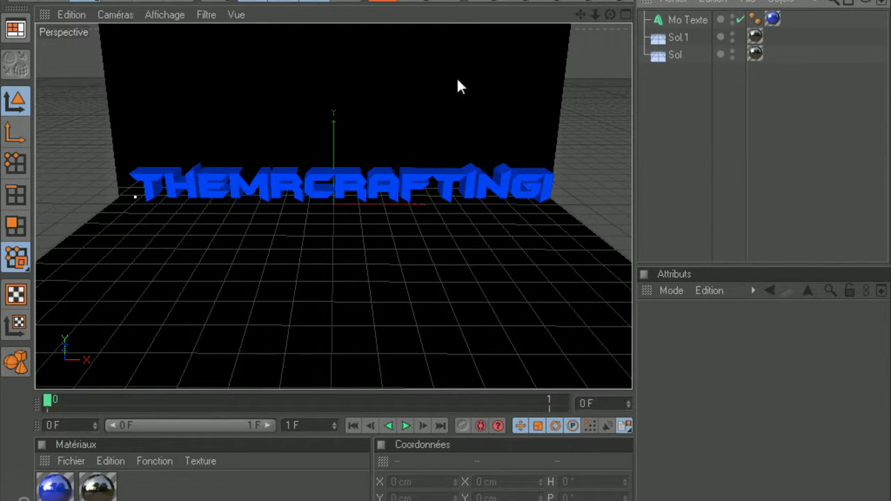
right_click(492, 263)
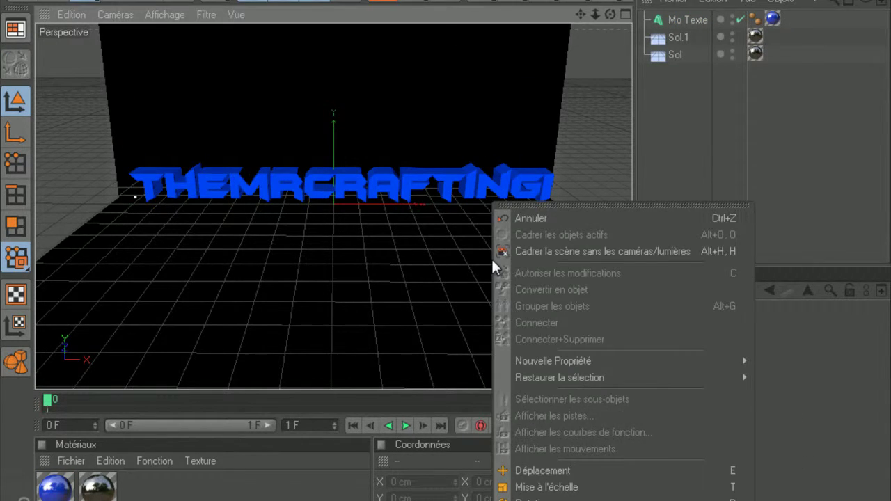
click(804, 96)
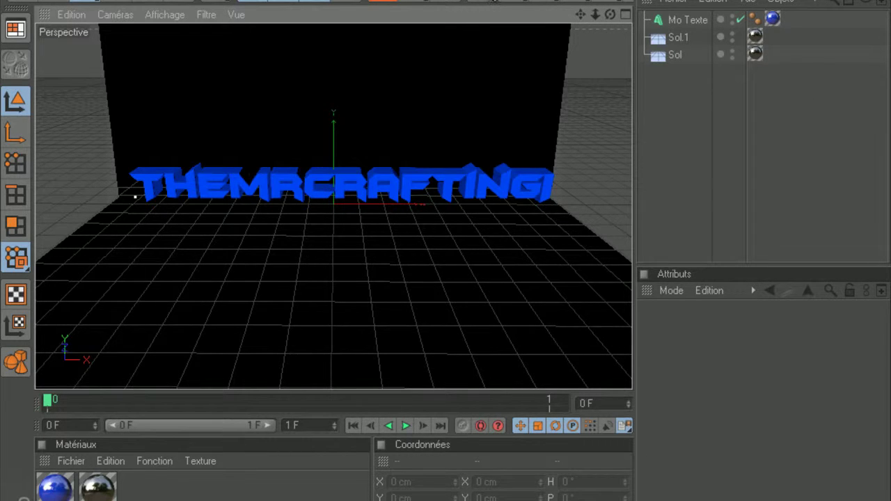
Step: Add a pyramid primitive and position it above the text at an X position of about 31 cm
click(497, 2)
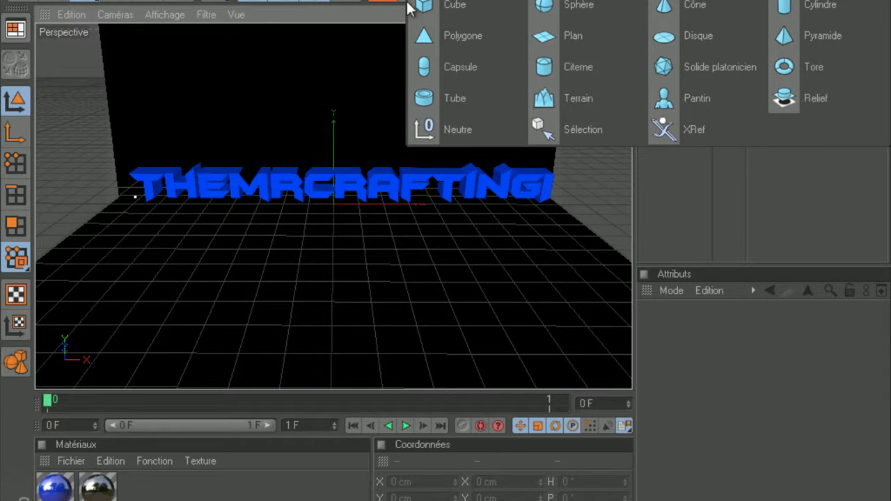
click(810, 36)
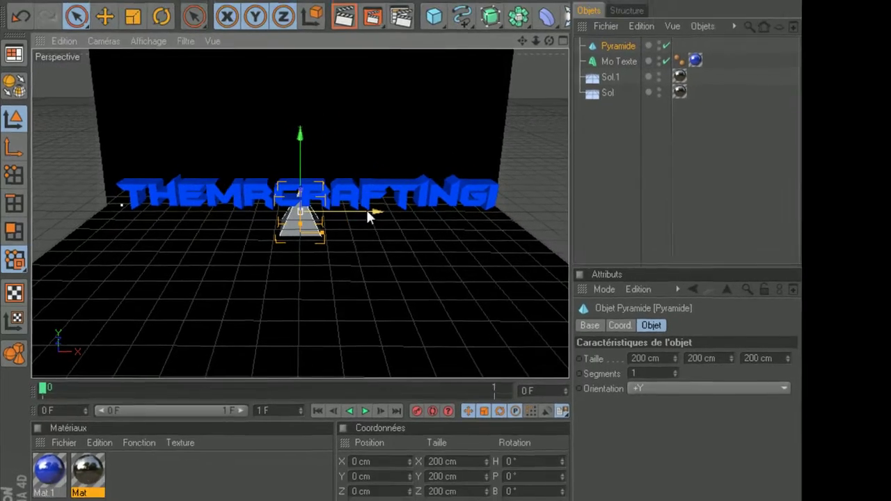
drag(403, 204, 410, 204)
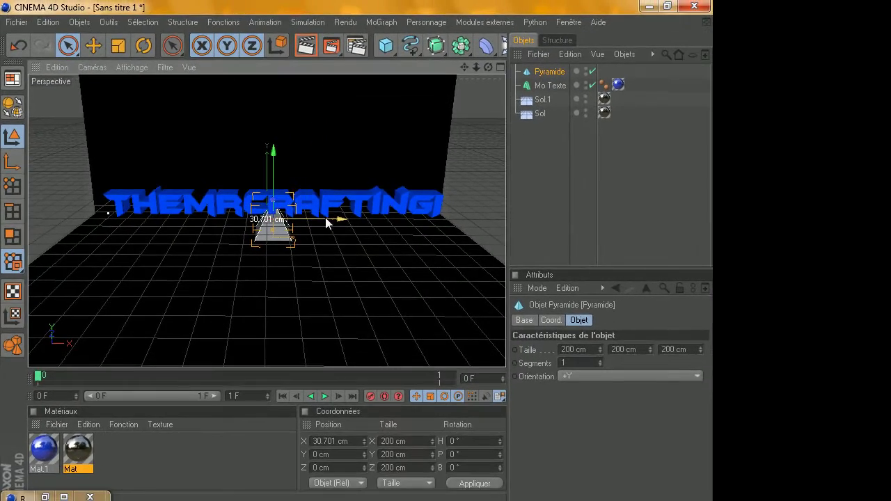
drag(342, 119, 342, 2)
click(341, 136)
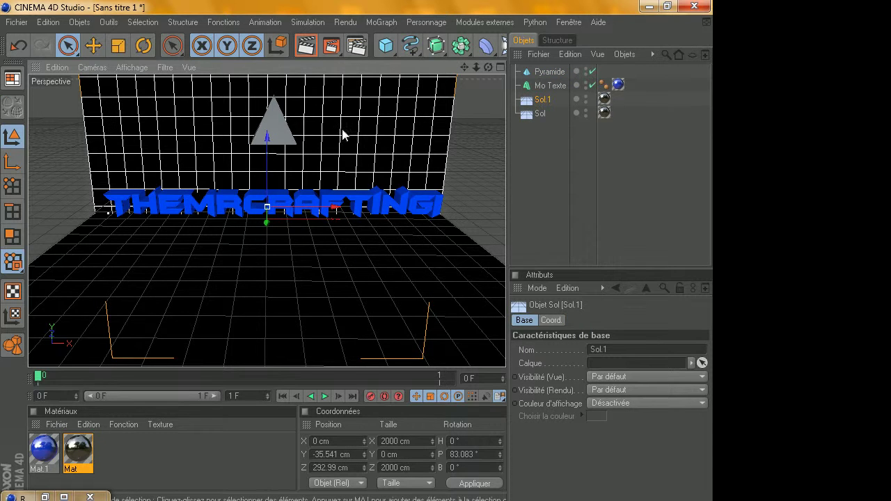
Step: Break the pyramid into 10 random pieces with the Thrausi plugin
click(549, 72)
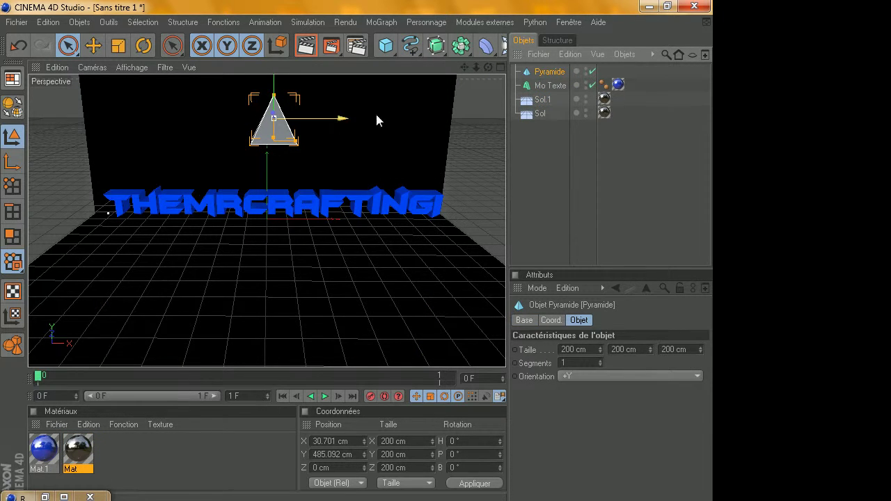
click(501, 22)
mouse_move(500, 76)
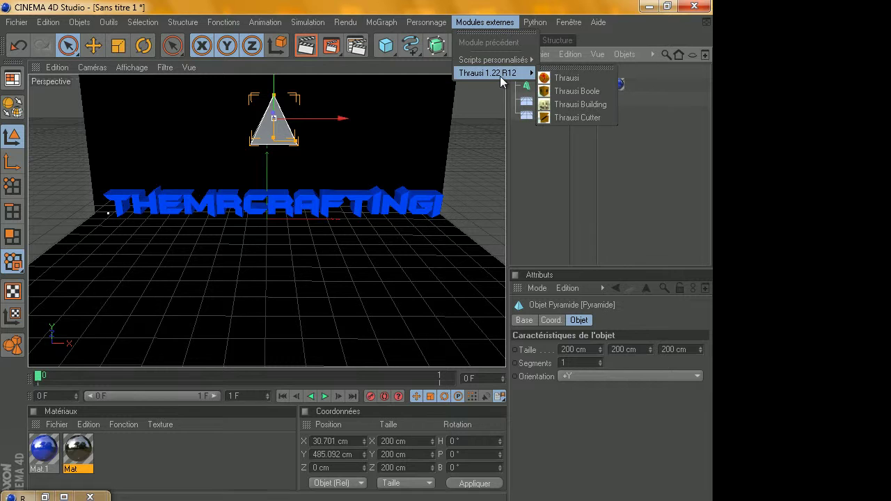
click(583, 81)
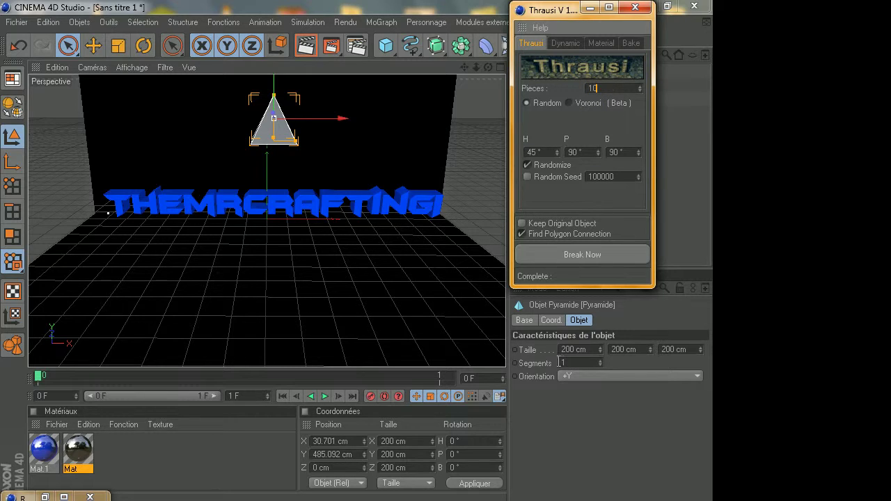
click(576, 253)
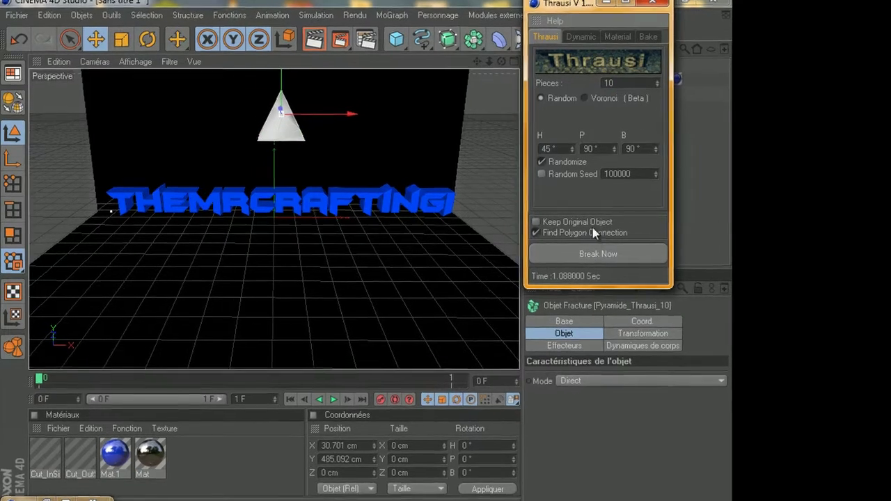
Step: Move the fractured pyramid to an X position of about -420 cm and bring it forward from the wall
click(364, 112)
drag(364, 112, 363, 252)
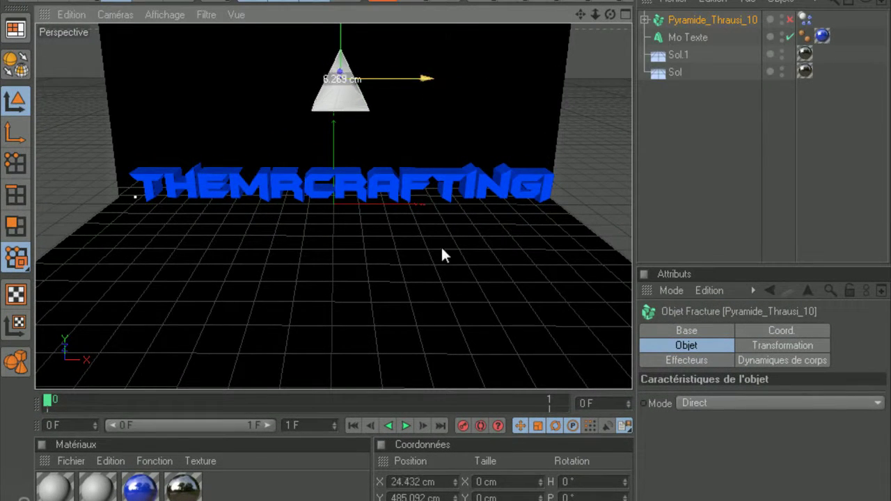
drag(444, 255, 421, 76)
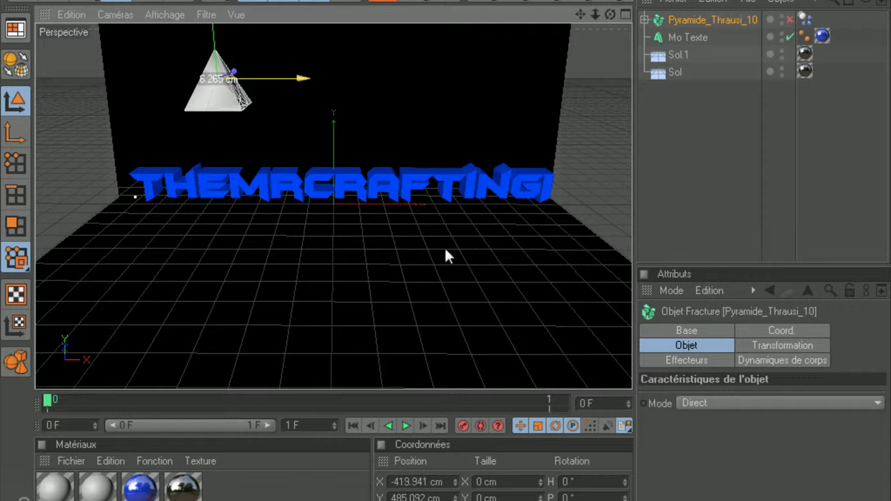
click(234, 76)
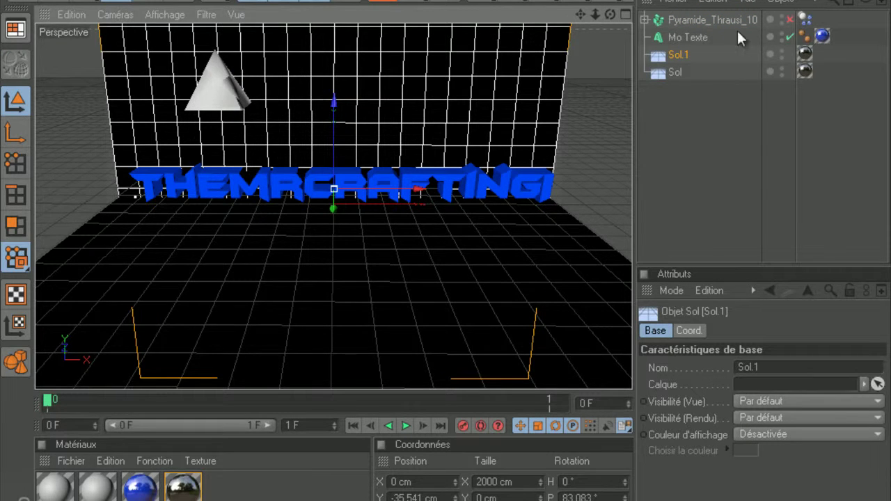
click(702, 21)
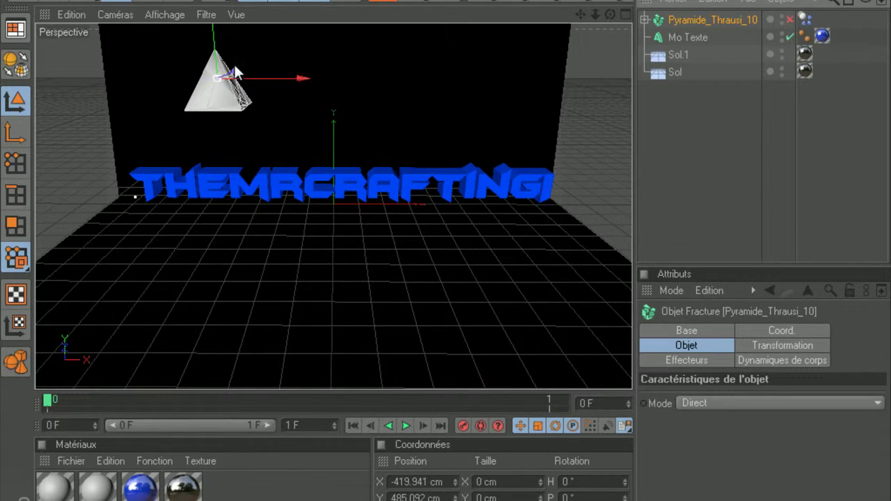
drag(236, 72, 434, 273)
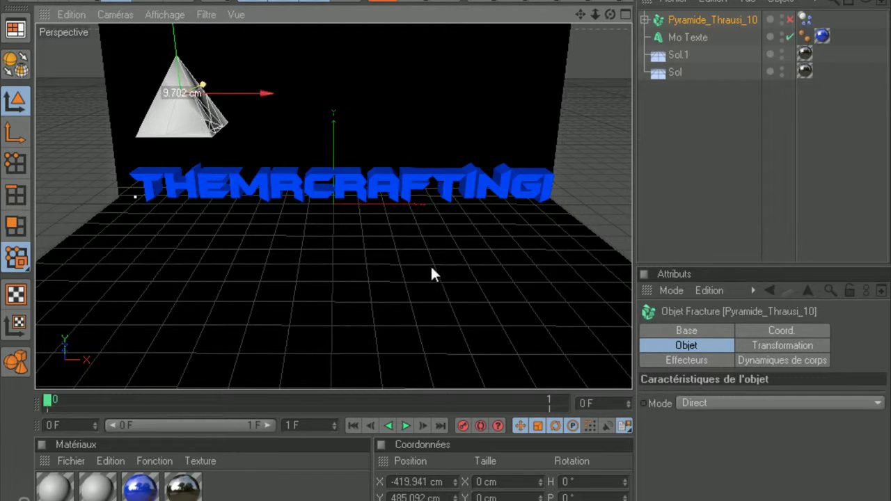
click(880, 147)
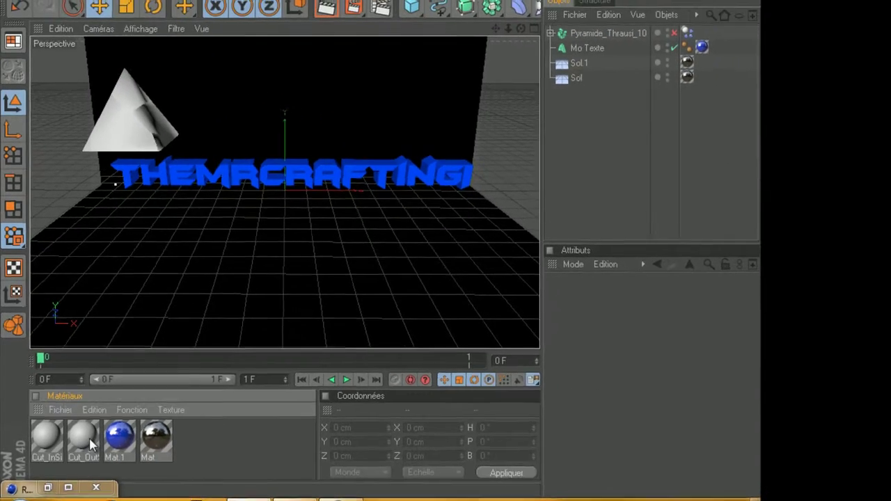
Step: Set the color of the Cut_OutSide material to pure white (255, 255, 255)
double_click(85, 439)
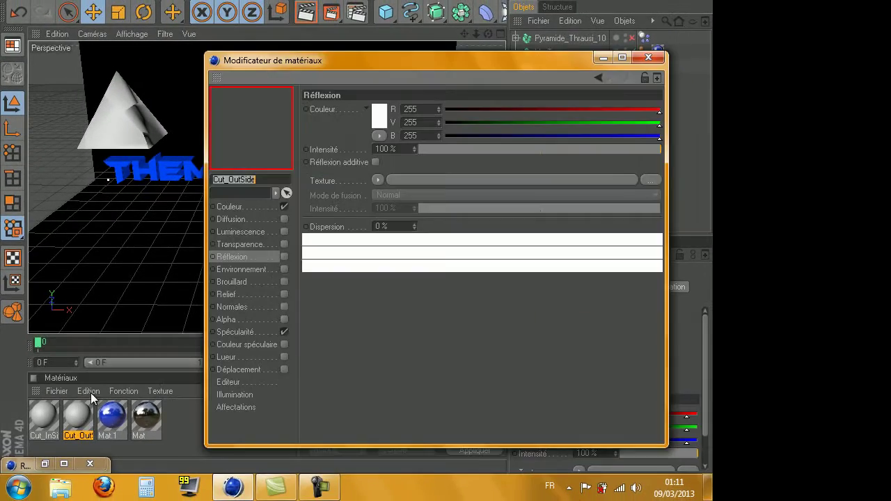
click(279, 204)
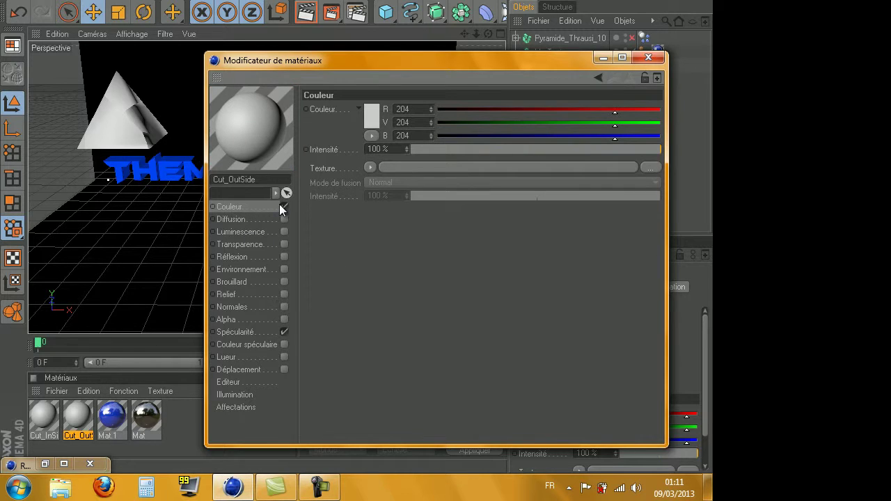
click(284, 207)
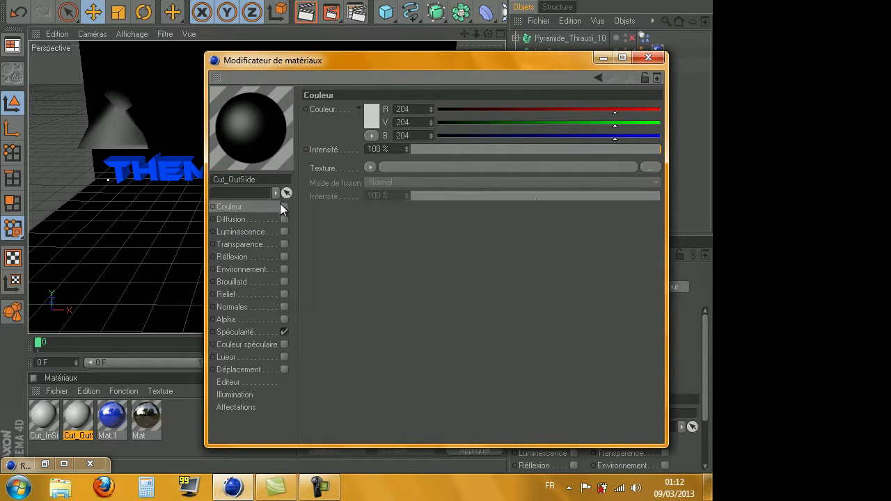
click(284, 207)
click(373, 117)
drag(372, 117, 298, 70)
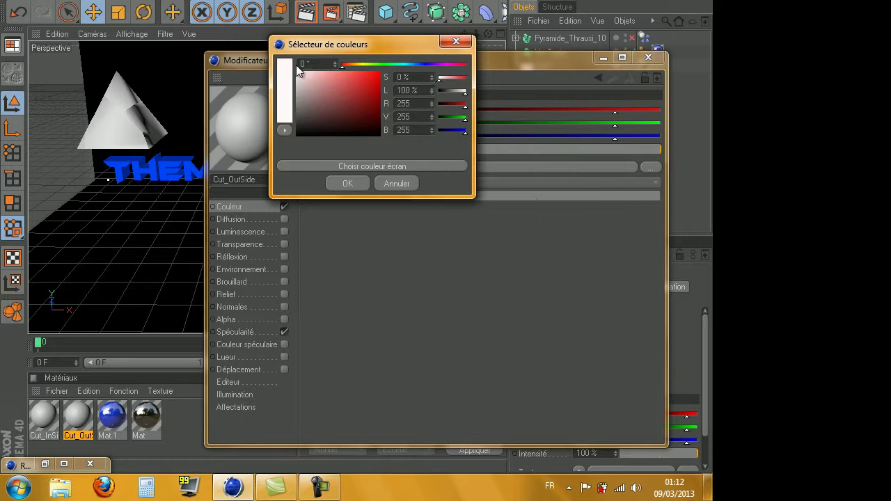
click(348, 183)
Step: Disable specularity and enable glow with its default settings on the Cut_OutSide material
click(255, 331)
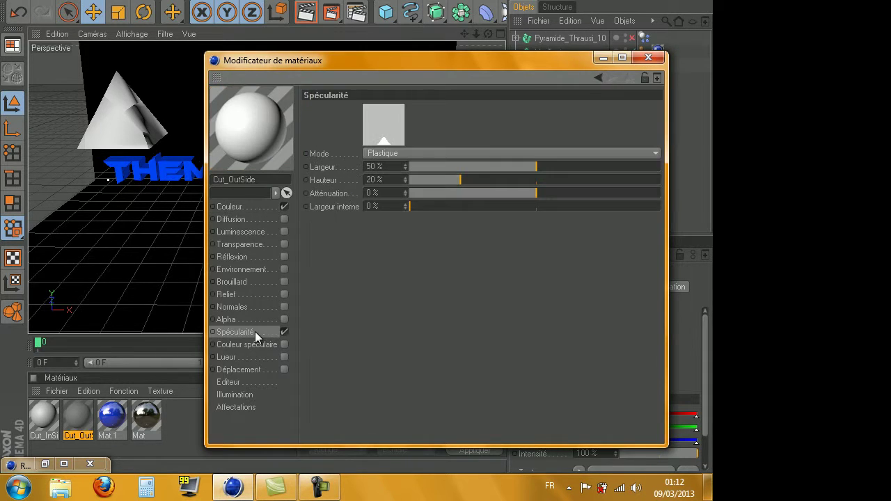
click(284, 332)
click(254, 357)
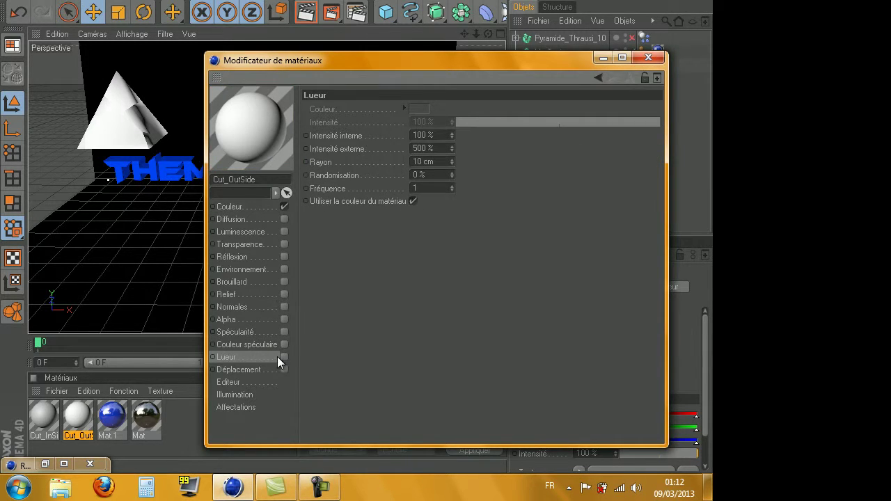
click(284, 357)
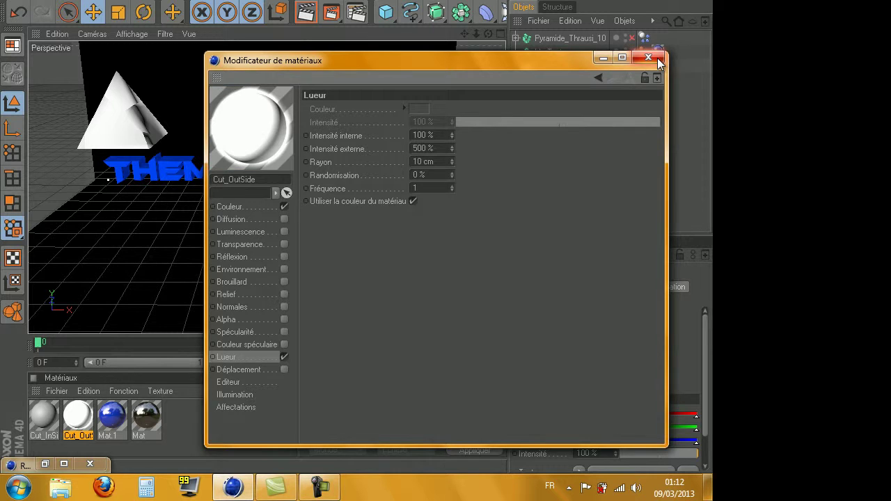
click(648, 57)
Step: Enable glow and disable specularity on the Cut_InSide material
click(44, 415)
double_click(44, 415)
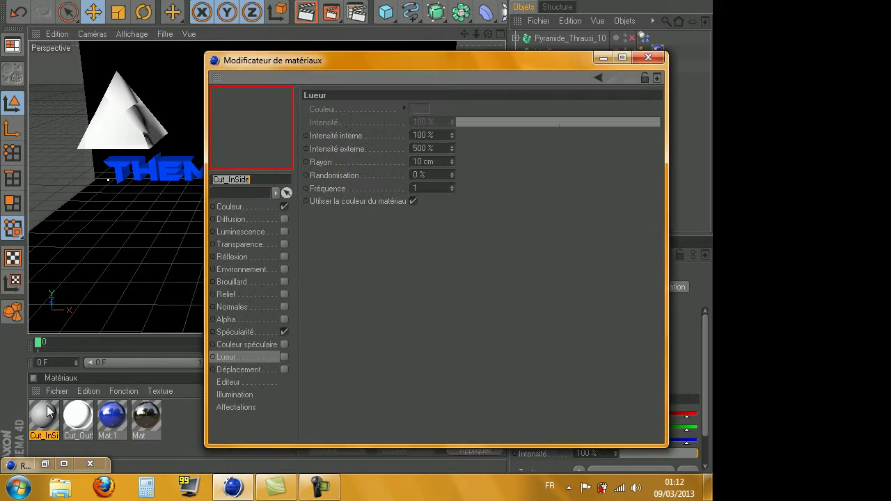
click(284, 357)
click(284, 332)
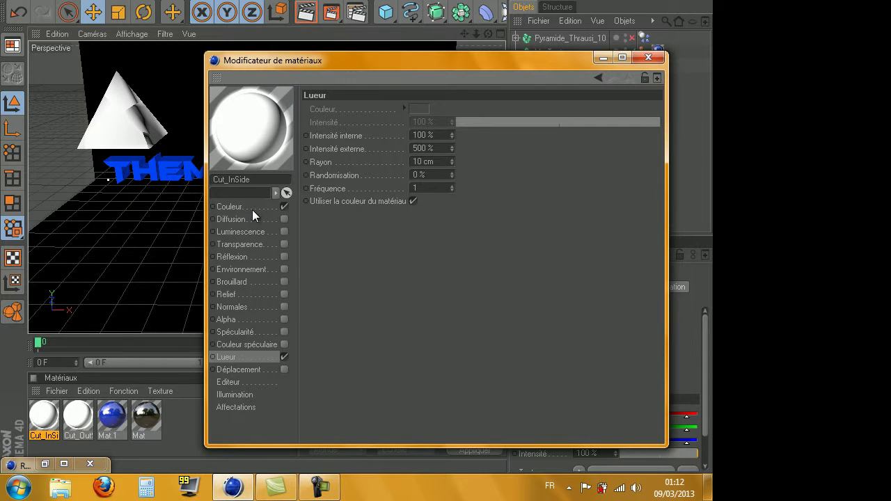
Step: Set the color of the Cut_InSide material to pure white (255, 255, 255)
click(252, 210)
click(369, 113)
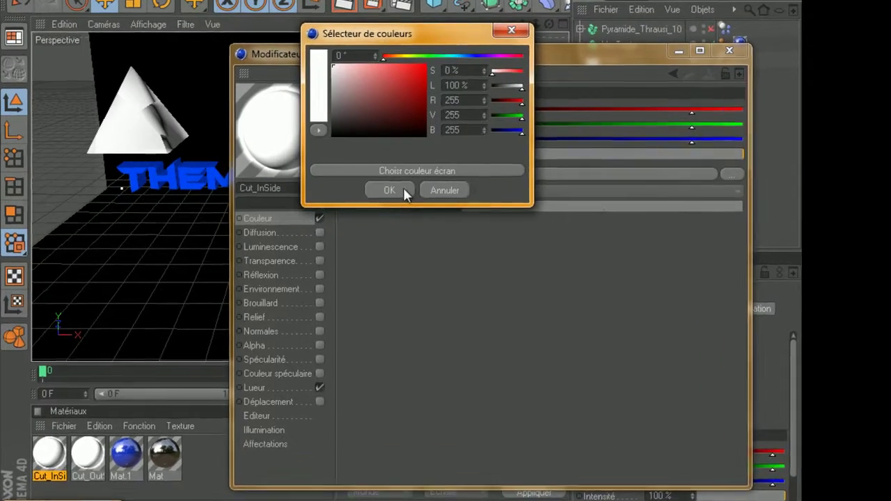
click(346, 181)
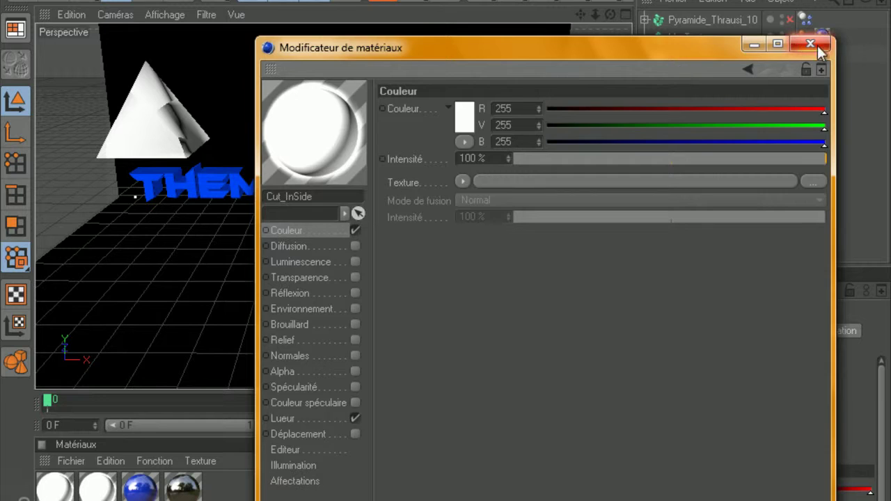
click(818, 47)
Step: Move Pieces 1 to about 865 cm in X above the text's right end, and lower Pieces 8 to just below the text's left end
click(187, 102)
click(181, 120)
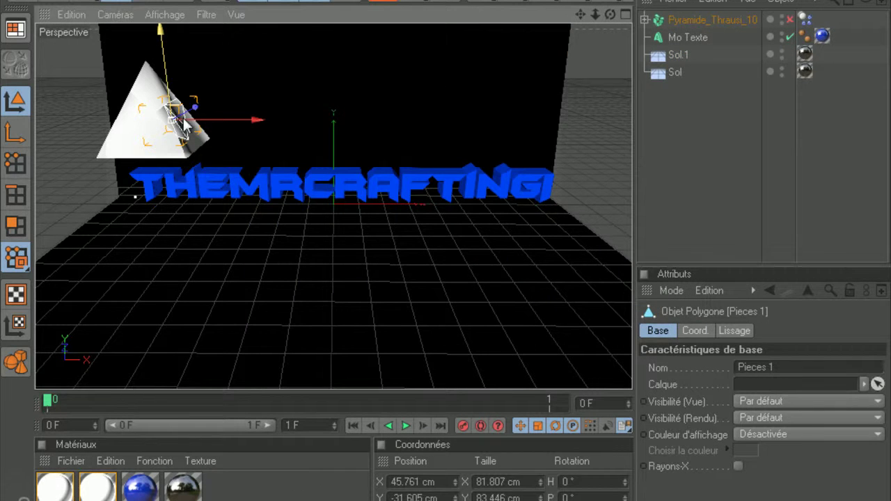
drag(182, 122, 449, 252)
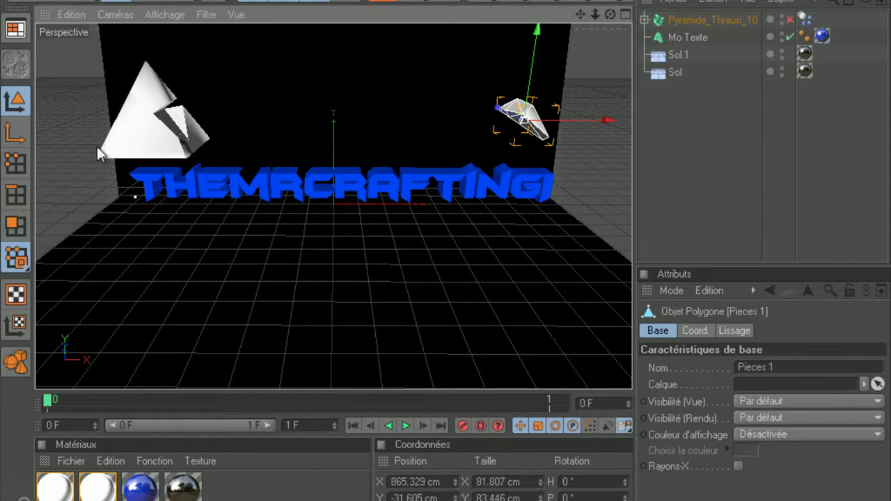
click(98, 153)
drag(133, 143, 447, 276)
drag(206, 212, 183, 213)
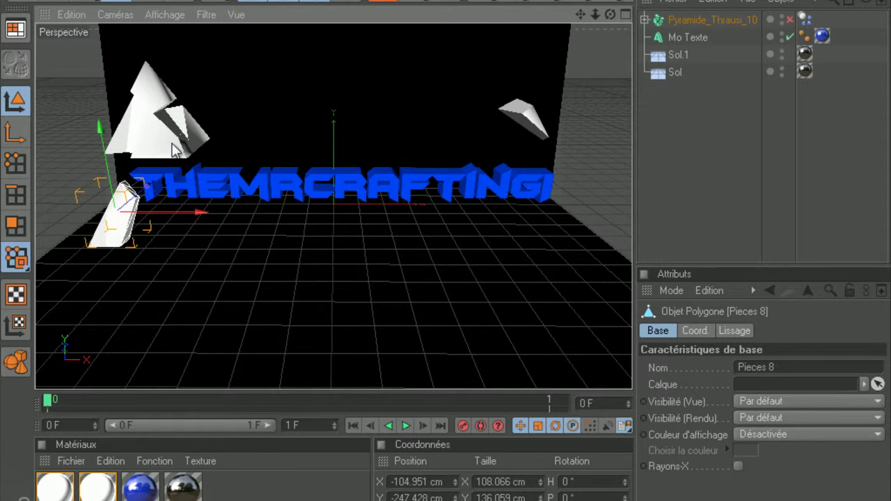
Step: Move Pieces 7 out of the pyramid to the right and bring it forward and down, in front of the text's right end
click(176, 139)
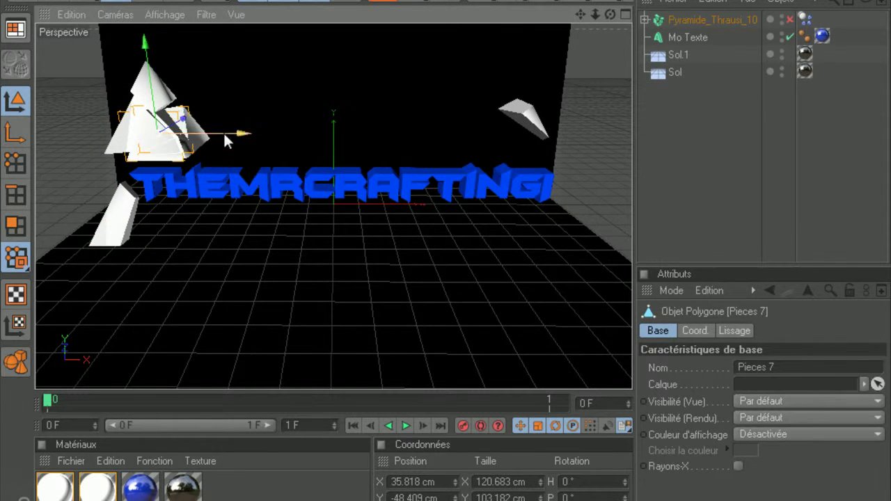
drag(224, 132, 492, 248)
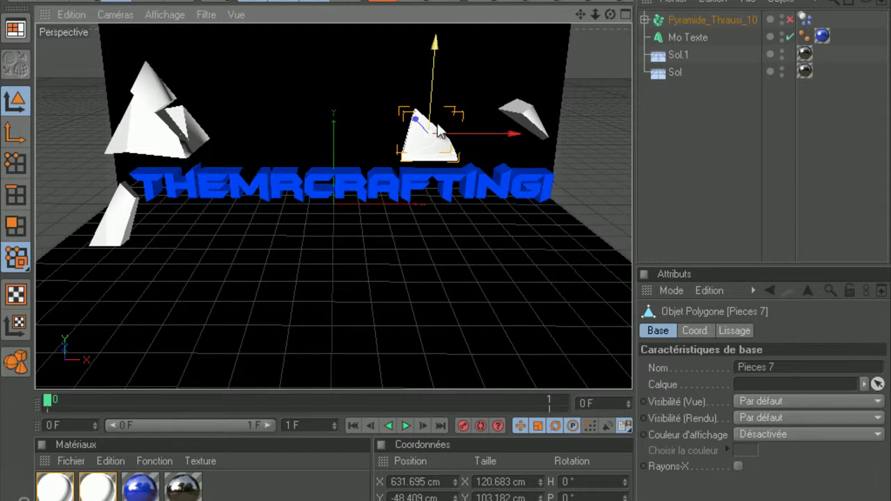
drag(415, 120, 469, 90)
drag(488, 151, 445, 262)
Step: Spread two more pyramid pieces above the text, one over its left half and one over its right half
click(188, 121)
drag(188, 122, 441, 246)
drag(177, 124, 448, 245)
Step: Move Pieces 10 from the pyramid's tip to just below the text, slightly left of its centre
click(153, 82)
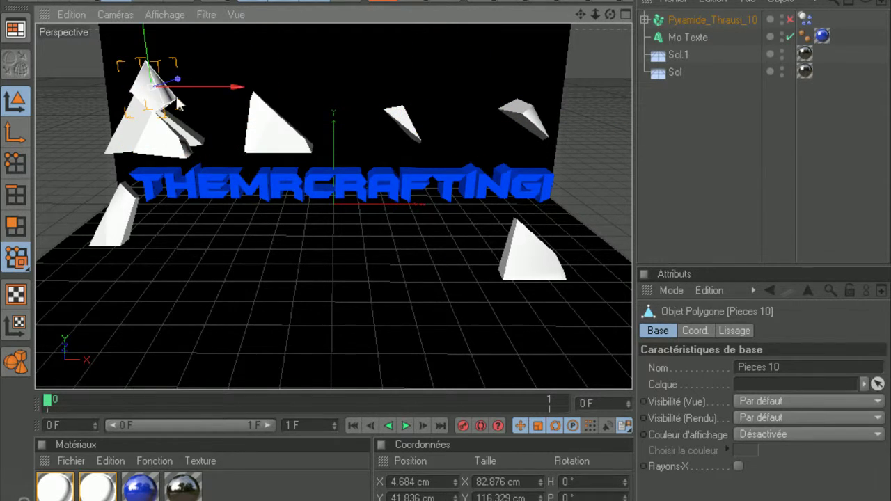
drag(178, 78, 241, 9)
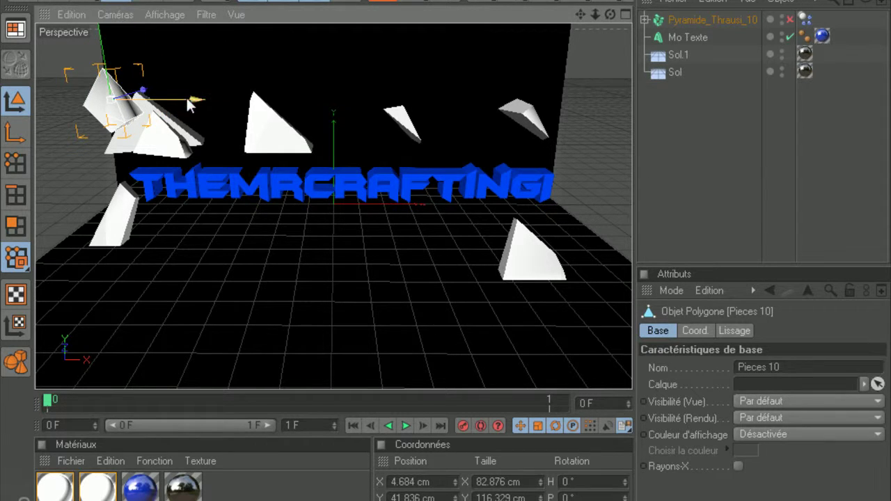
drag(187, 99, 368, 100)
drag(447, 272, 185, 35)
Step: Bring Pieces 5 well forward from the wall and lower it over the left part of the floor, in front of the text
click(143, 111)
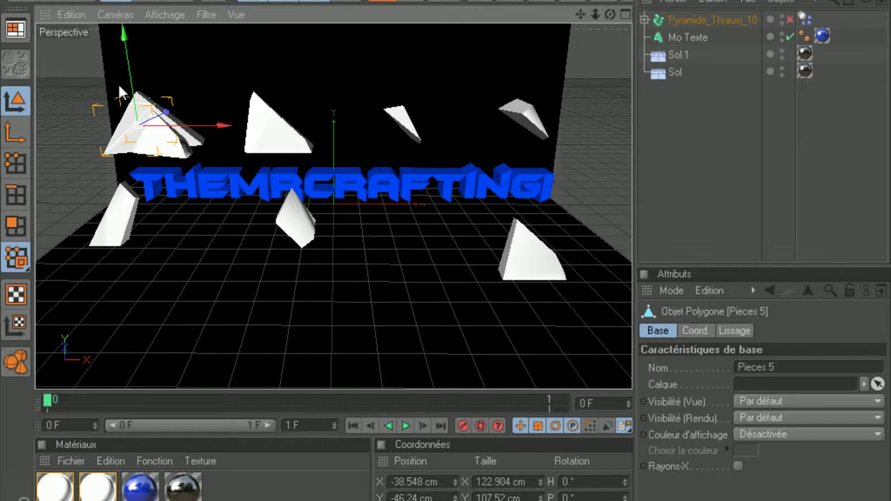
drag(447, 253, 185, 110)
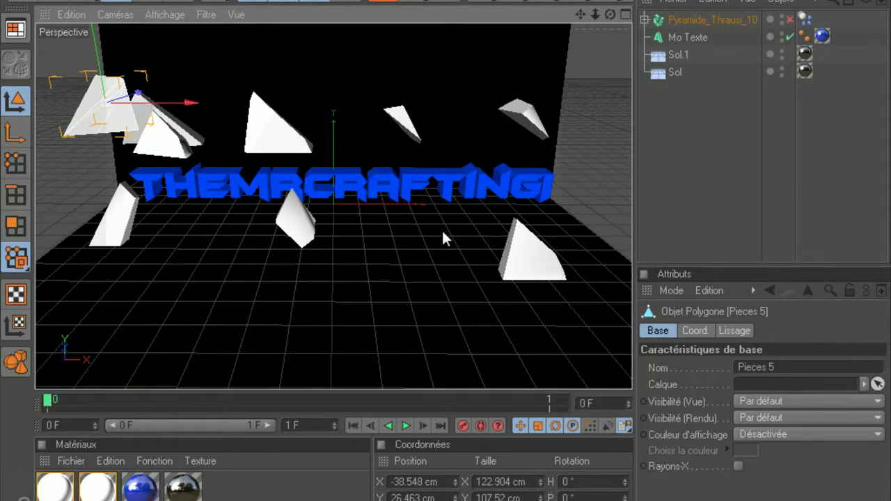
drag(450, 245, 173, 108)
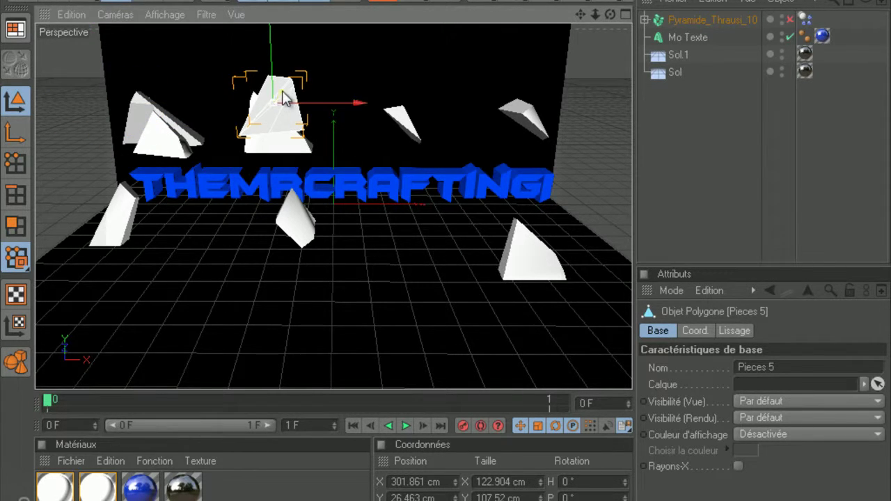
drag(285, 96, 442, 260)
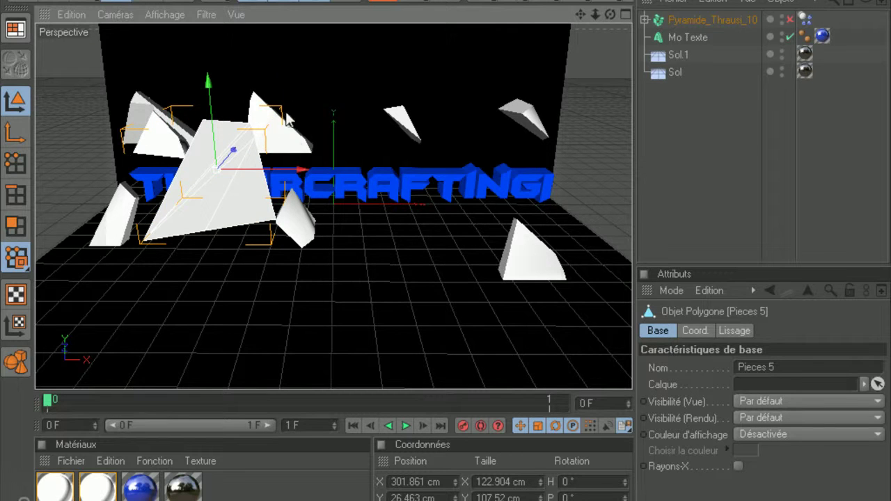
drag(206, 104, 428, 254)
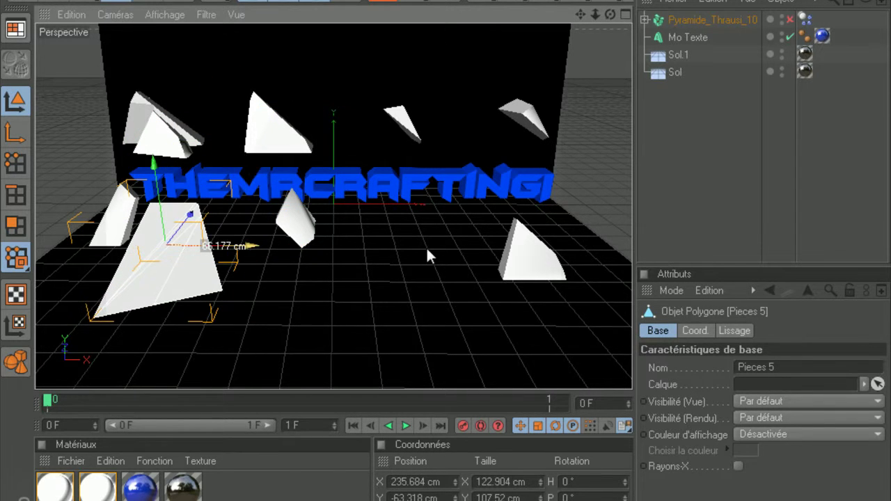
Step: Move Pieces 3 from the upper left well forward over the floor, in front of the text's right half, to about X 533, Y -134, Z -491 cm
click(176, 128)
drag(179, 129, 203, 137)
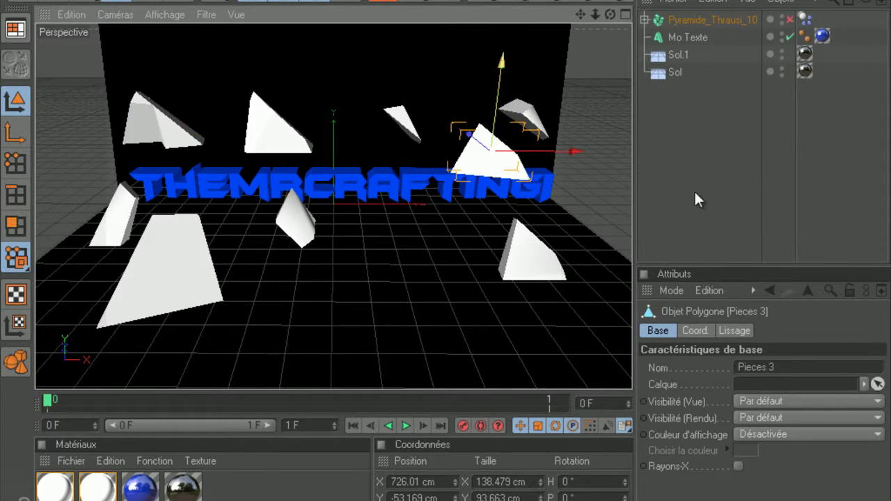
drag(571, 149, 540, 158)
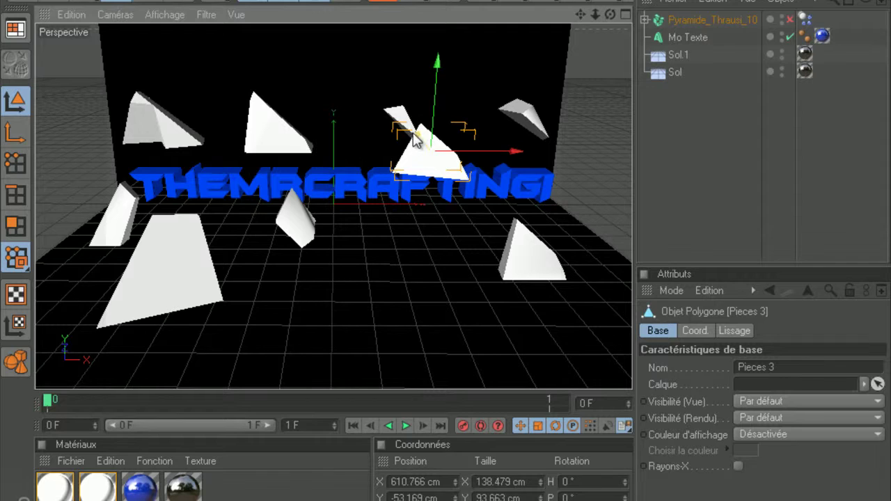
drag(418, 136, 446, 255)
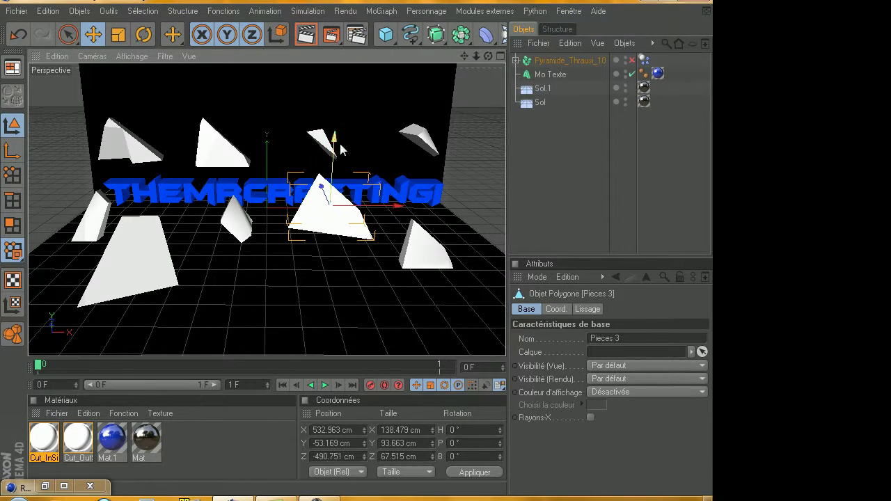
drag(357, 249, 362, 298)
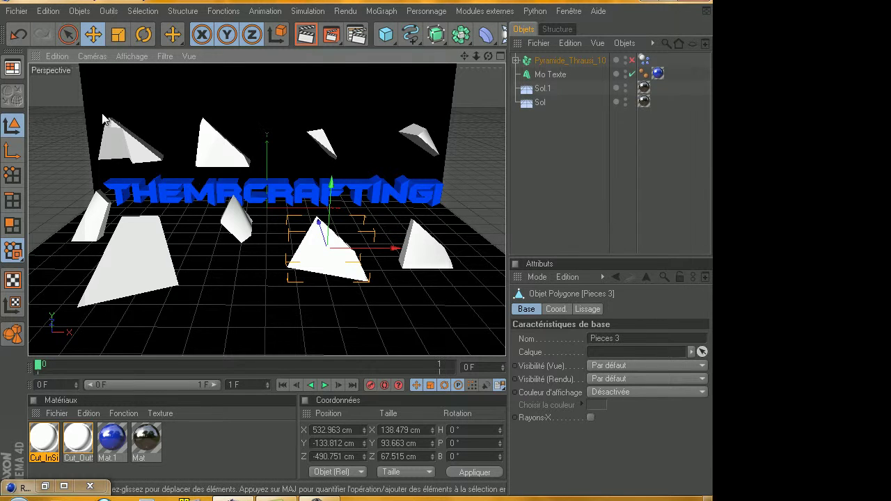
Step: Separate the overlapping fragments above the text's left end, bringing Pieces 6 forward and slightly down to about Y -5, Z -119 cm
click(129, 162)
drag(113, 122, 104, 94)
key(ctrl+z)
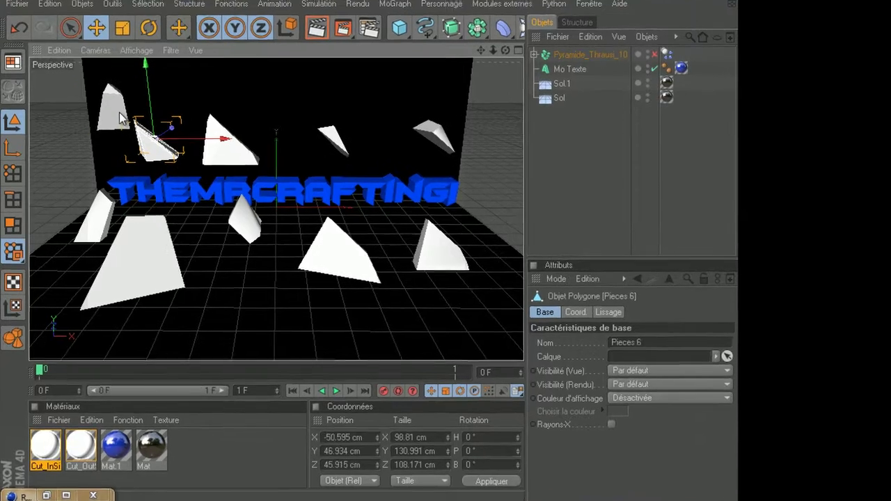
click(119, 114)
drag(141, 103, 114, 110)
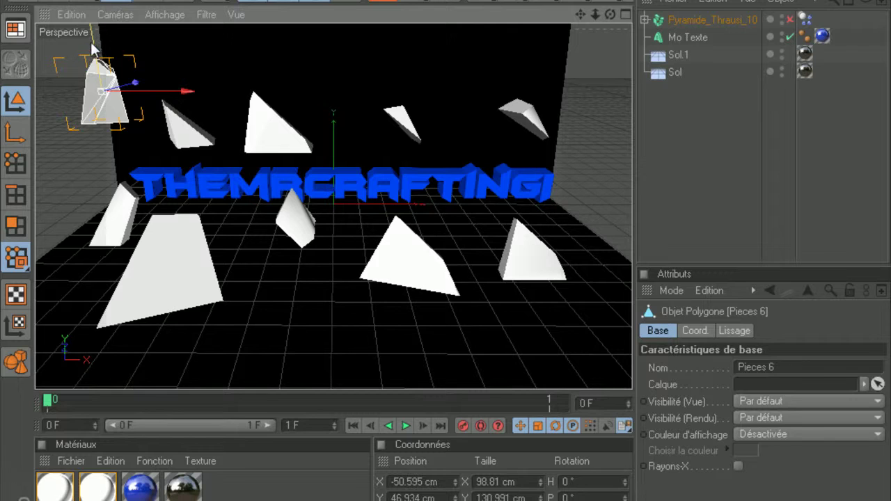
drag(115, 73, 447, 260)
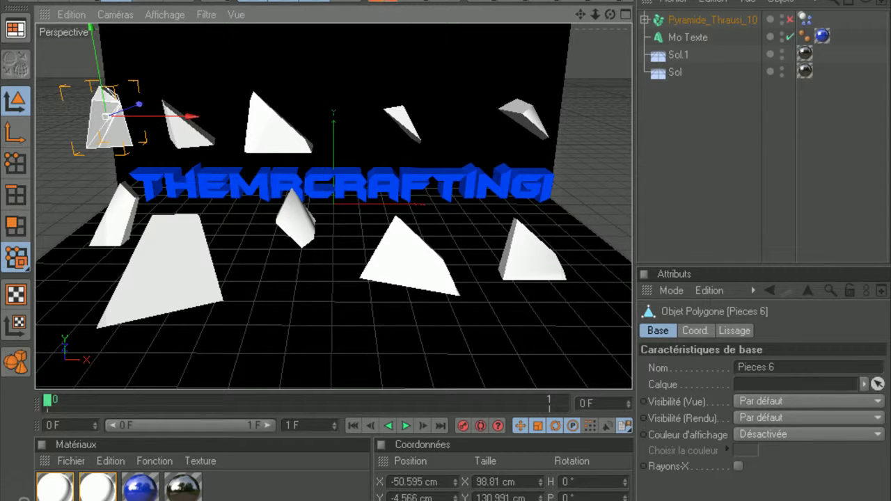
Step: Render a preview of the arranged fragments in the perspective view and clear the selection
key(ctrl+r)
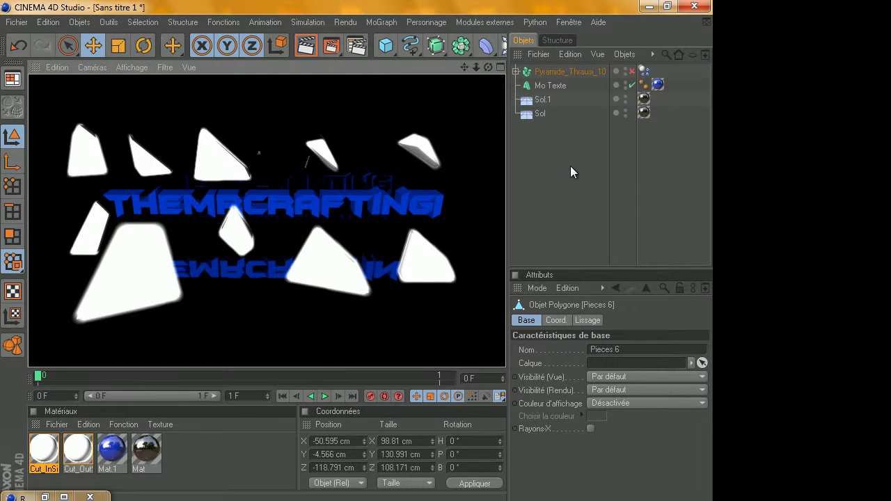
click(570, 166)
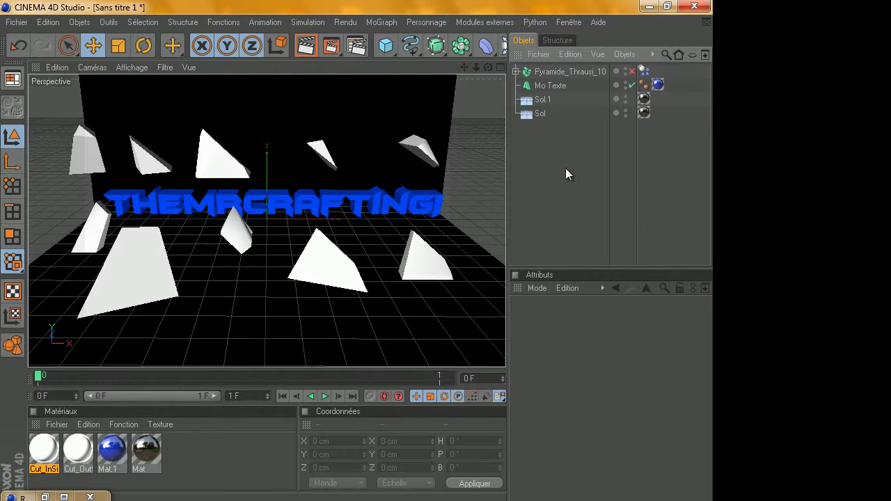
Step: Add an omni light to the scene with its default white colour and 100 % intensity
click(412, 47)
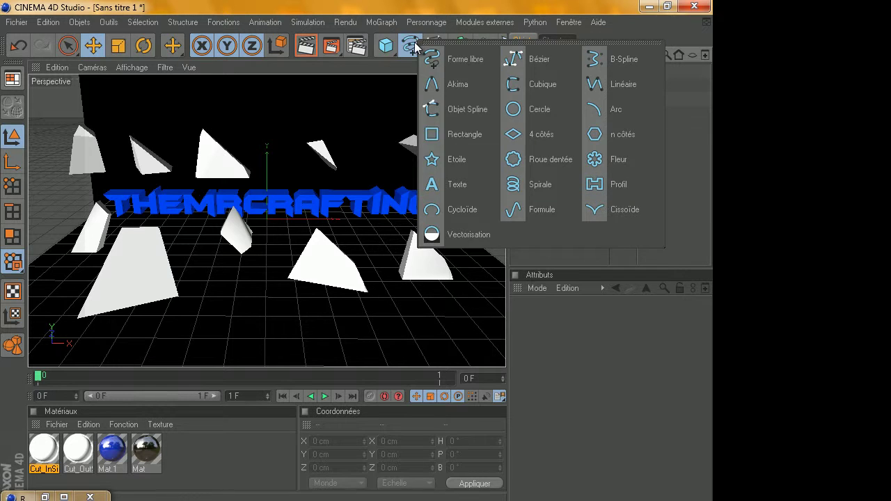
click(386, 44)
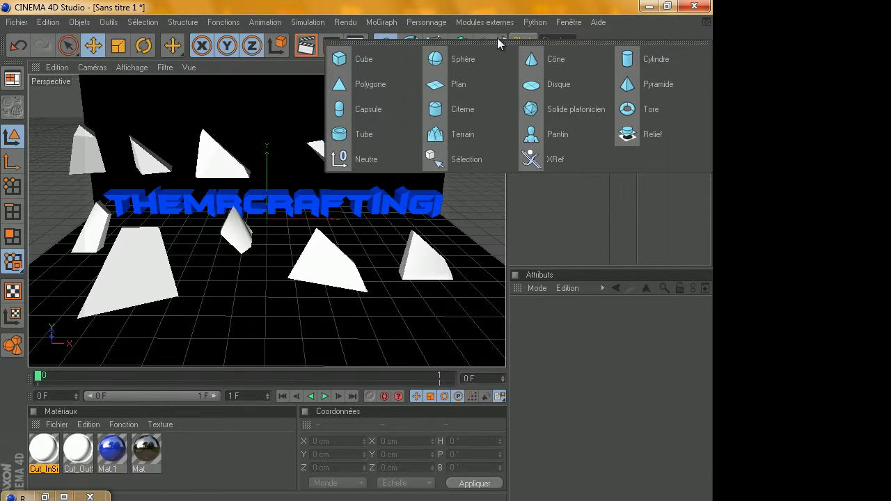
click(382, 39)
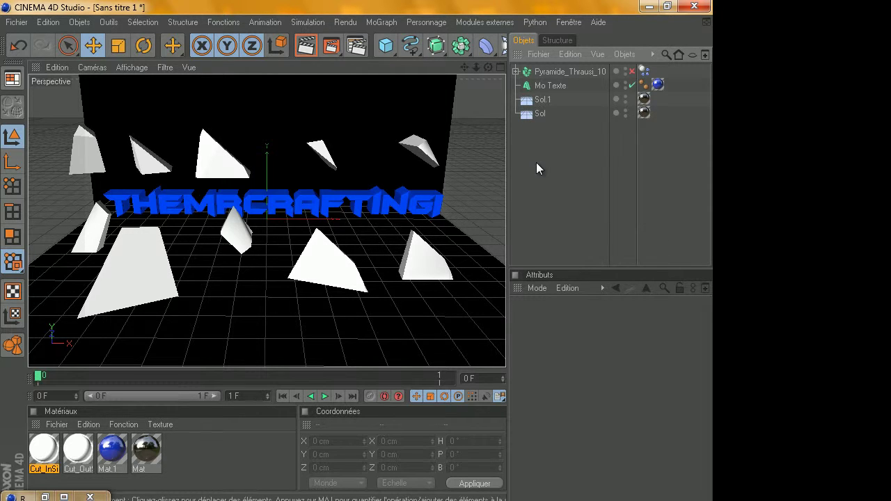
click(506, 45)
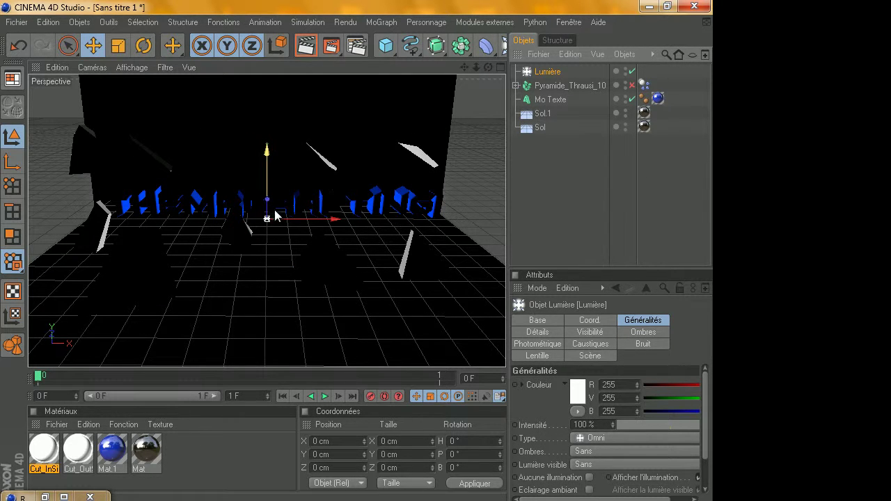
Step: Raise the light and bring it far in front of the text, to about X -10, Y 459, Z -1461 cm
drag(316, 219, 350, 256)
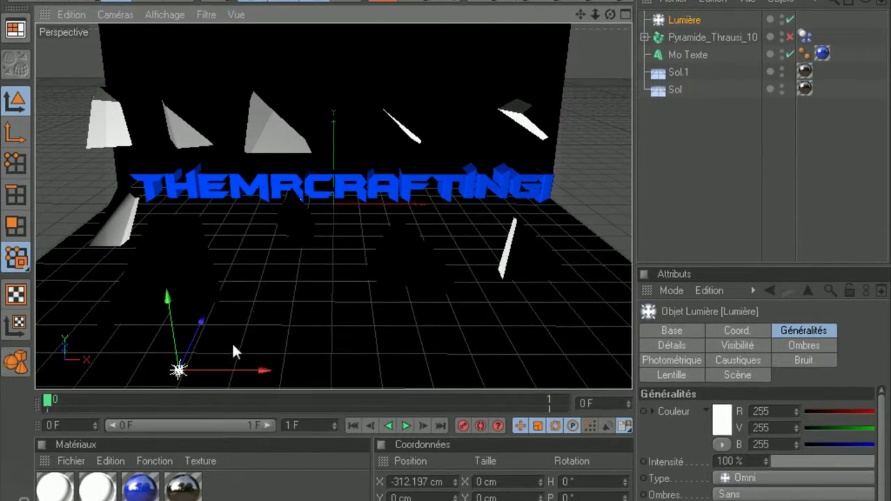
drag(232, 342, 341, 312)
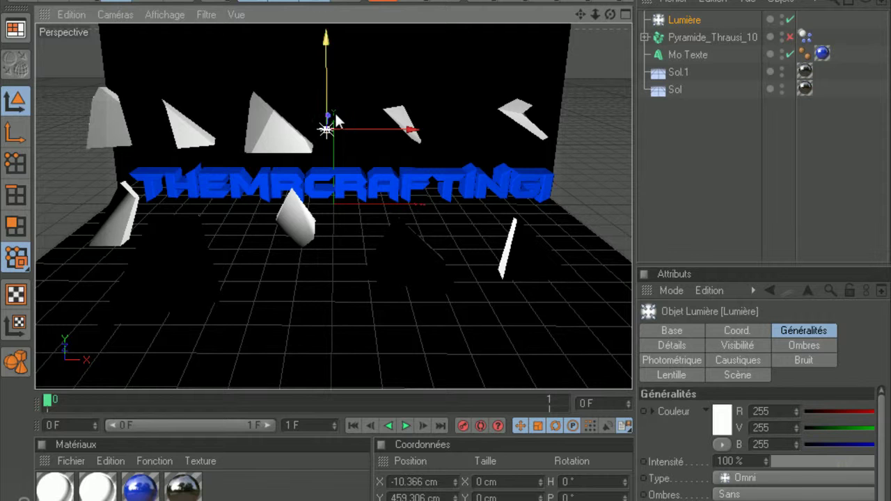
drag(338, 125, 445, 243)
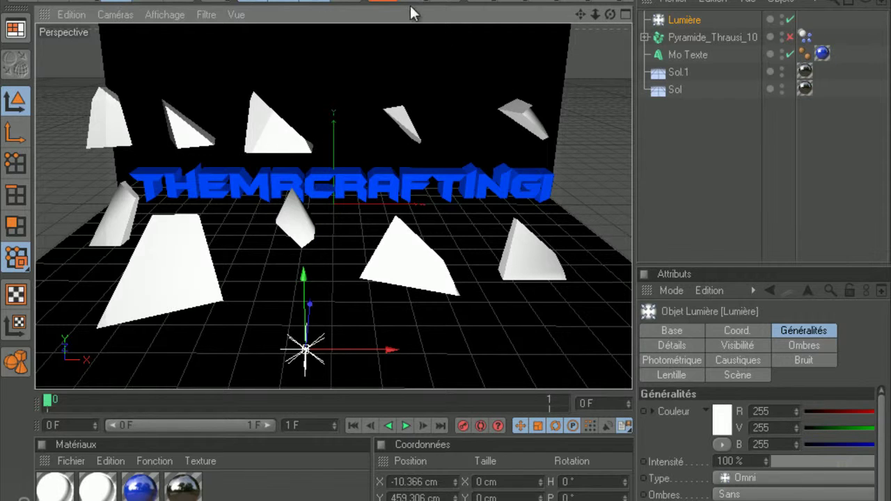
Step: Preview the lit scene and render the final 1280 x 1024 JPEG to the picture viewer, saved on the desktop as Logo tuto
key(ctrl+r)
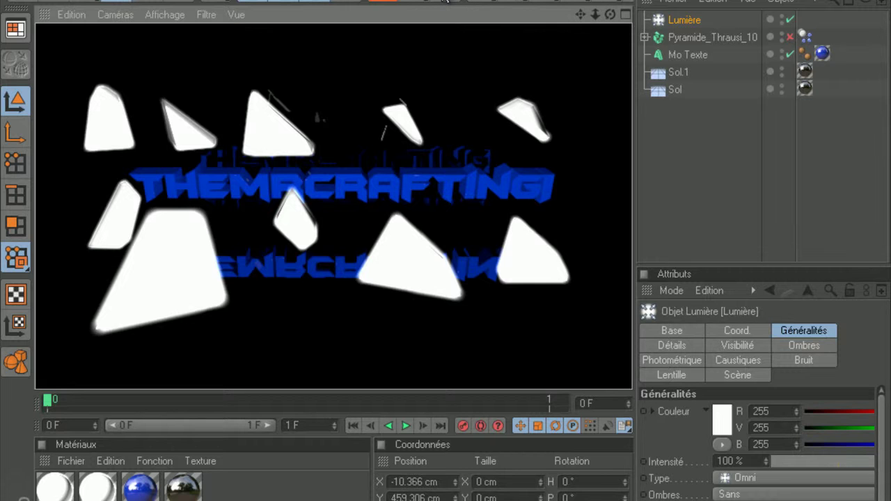
click(444, 1)
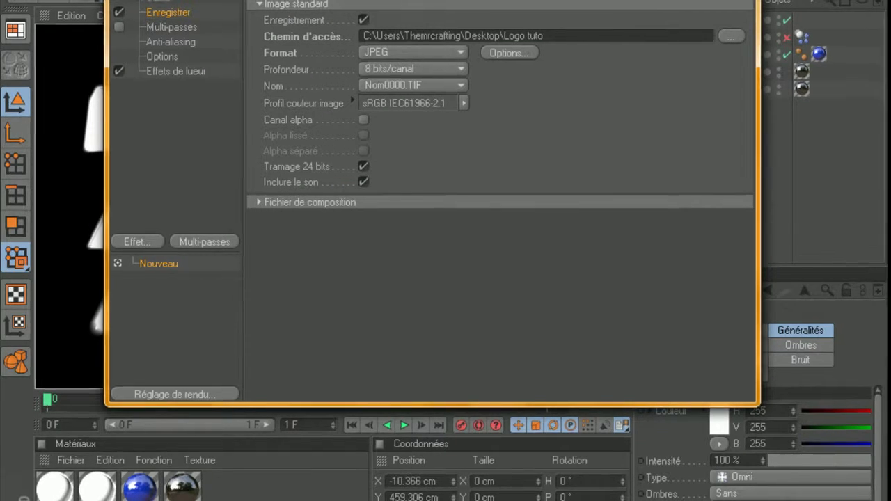
click(738, 2)
click(362, 30)
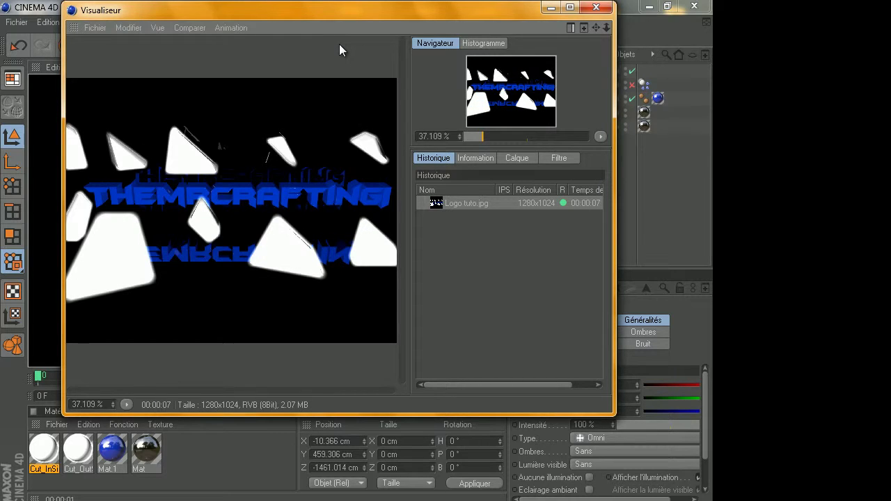
click(596, 7)
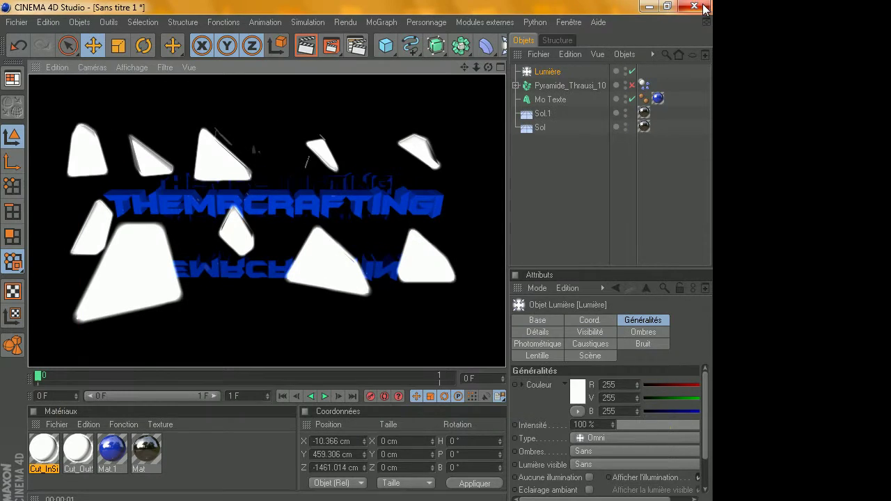
Step: Exit Cinema 4D and view the rendered Logo tuto image from the desktop
click(694, 6)
click(425, 309)
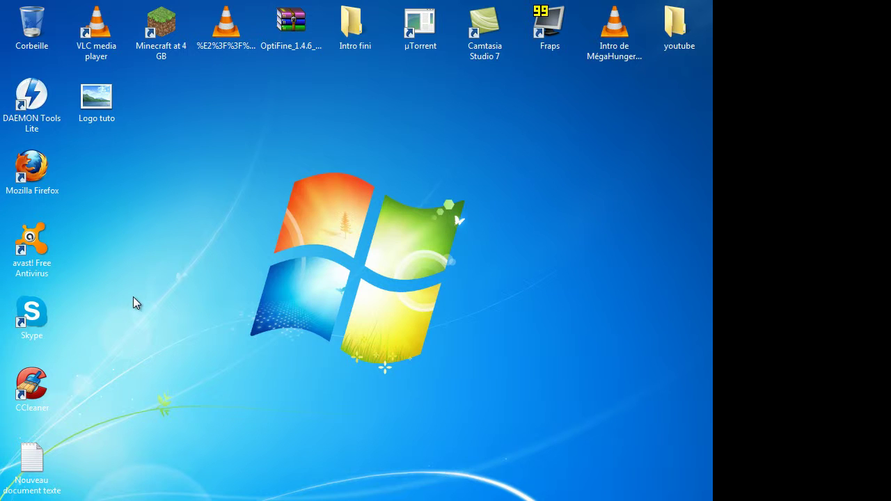
double_click(111, 92)
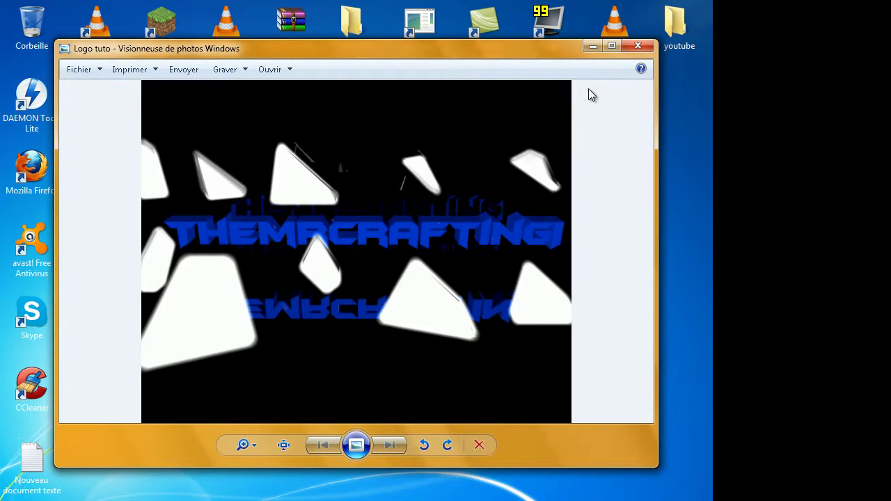
click(638, 46)
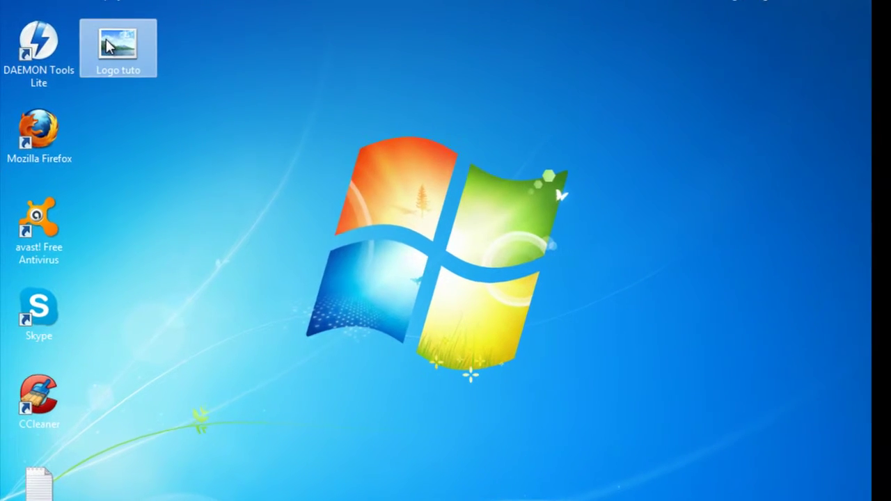
right_click(87, 92)
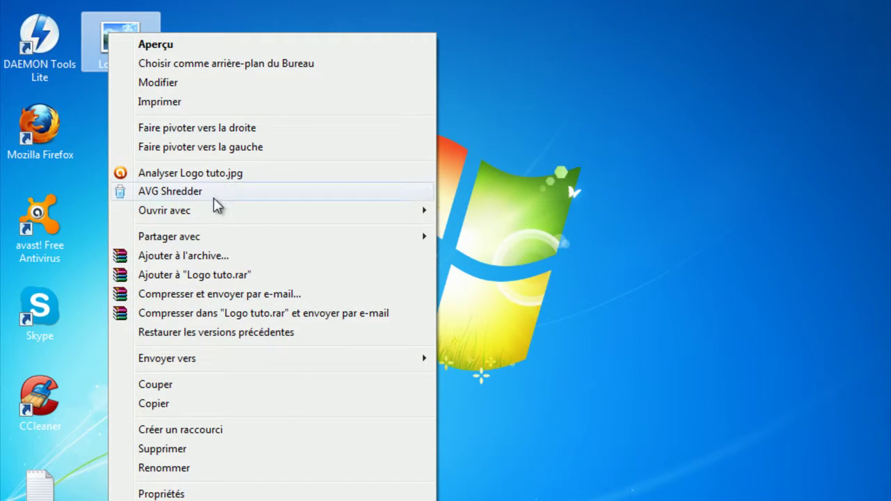
click(271, 70)
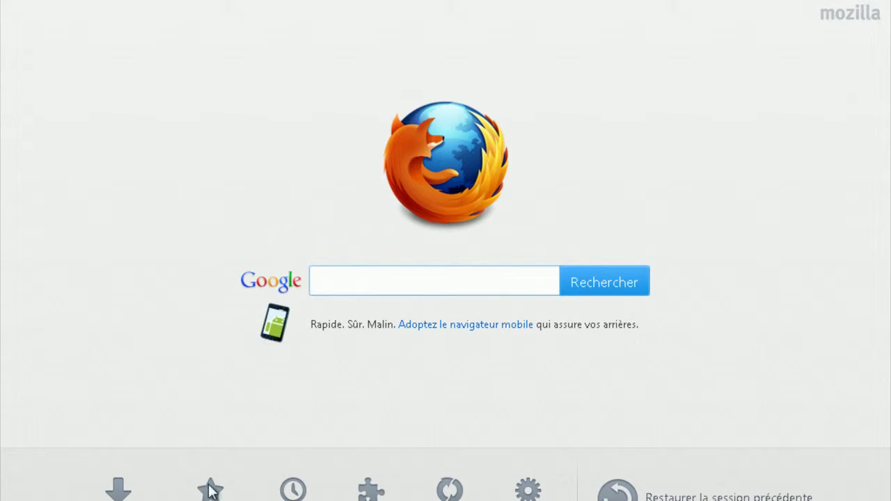
Step: Search Google in Firefox for "youtube" and open the YouTube home page from the results
click(379, 277)
click(378, 299)
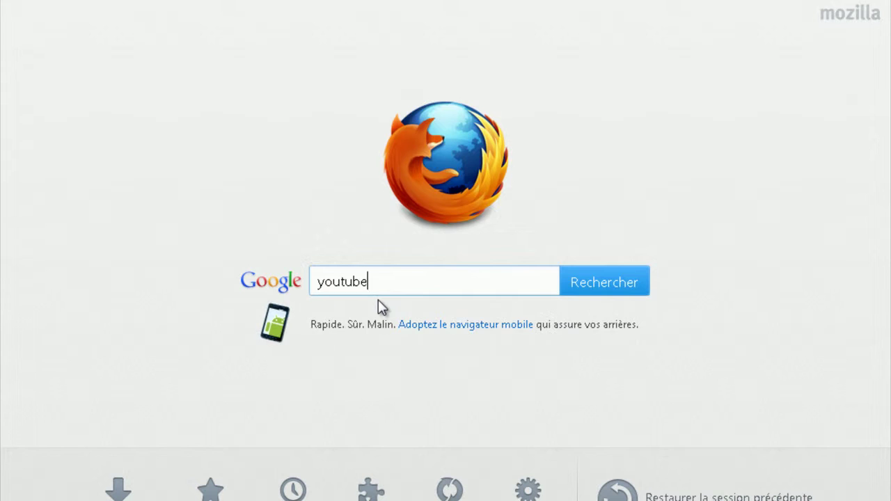
click(606, 276)
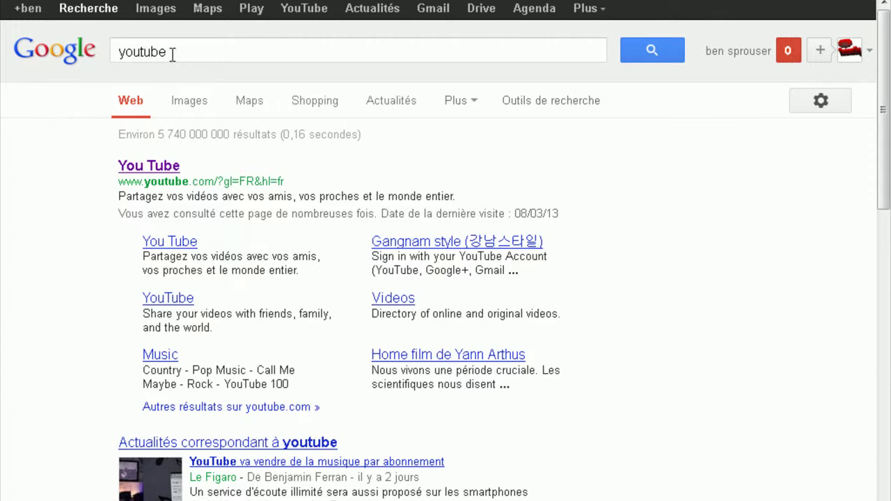
click(137, 171)
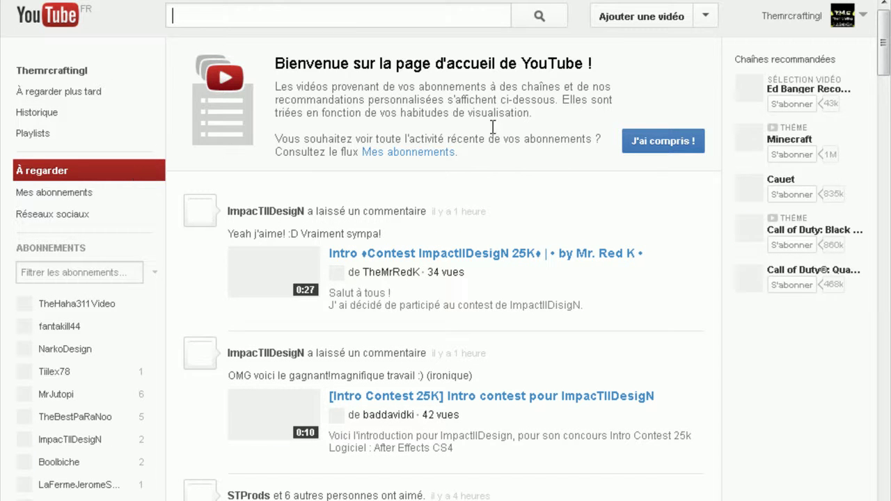
Step: Open the account's own YouTube channel, pause its featured video and open the channel's appearance settings
click(839, 20)
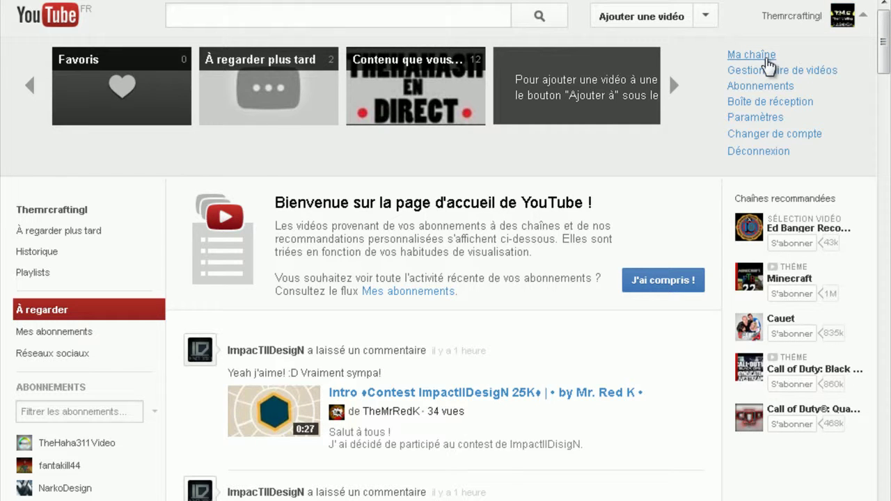
click(751, 55)
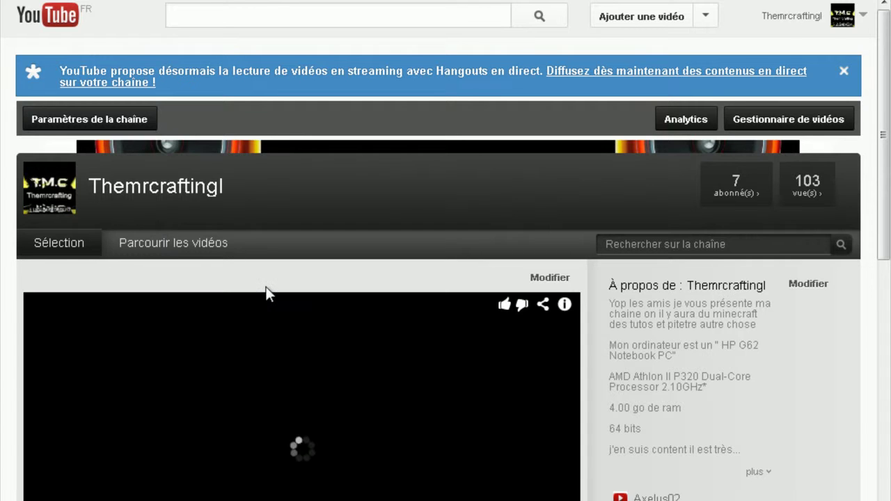
click(265, 388)
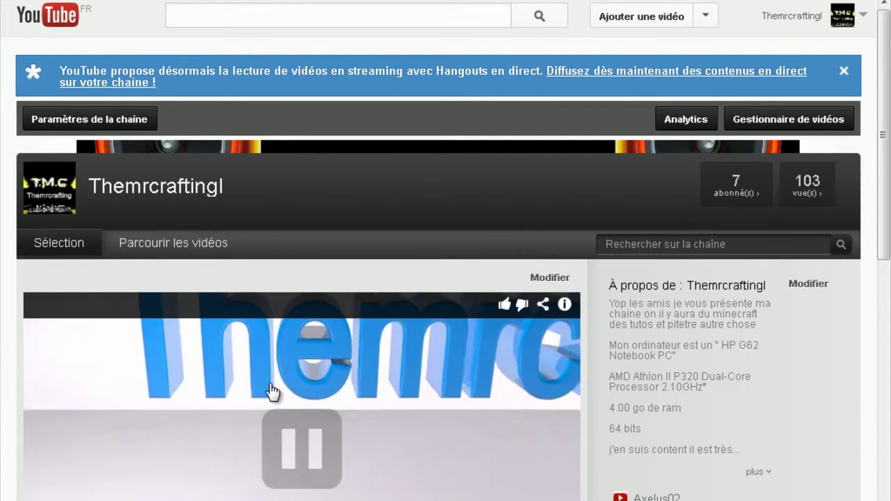
click(101, 125)
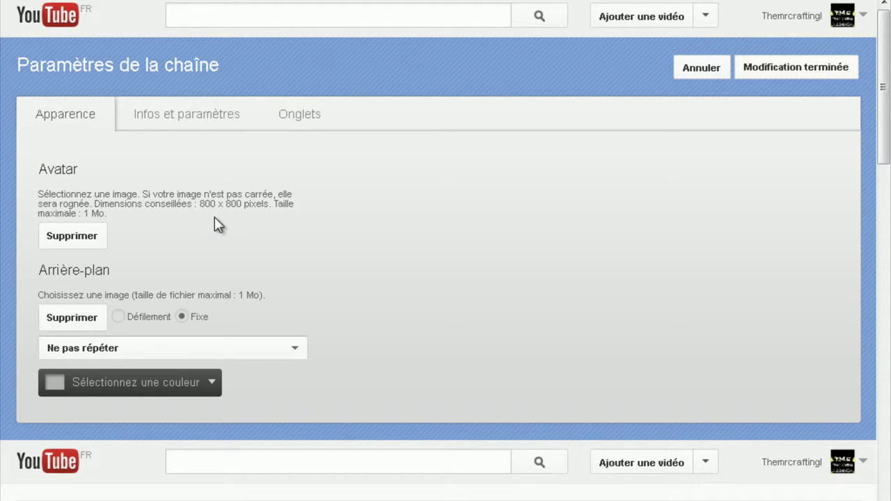
Step: Replace the channel's current avatar with the Logo tuto JPEG from the desktop and finish the channel settings changes
click(101, 243)
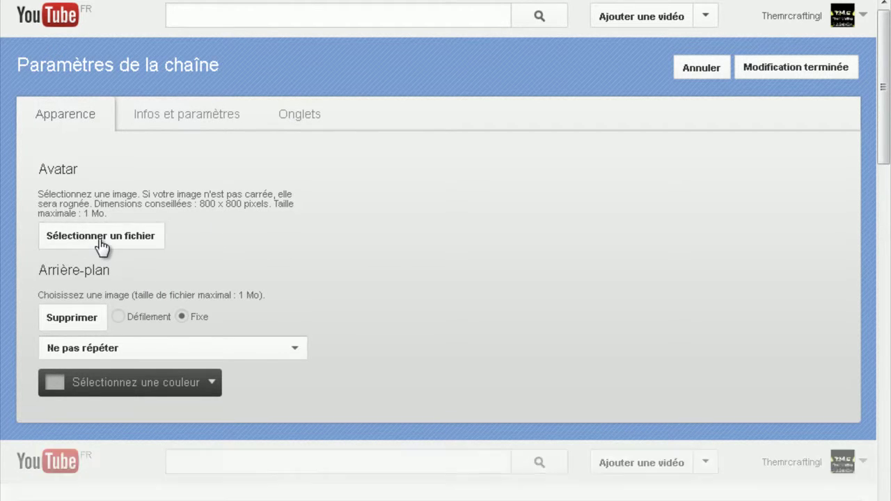
click(101, 236)
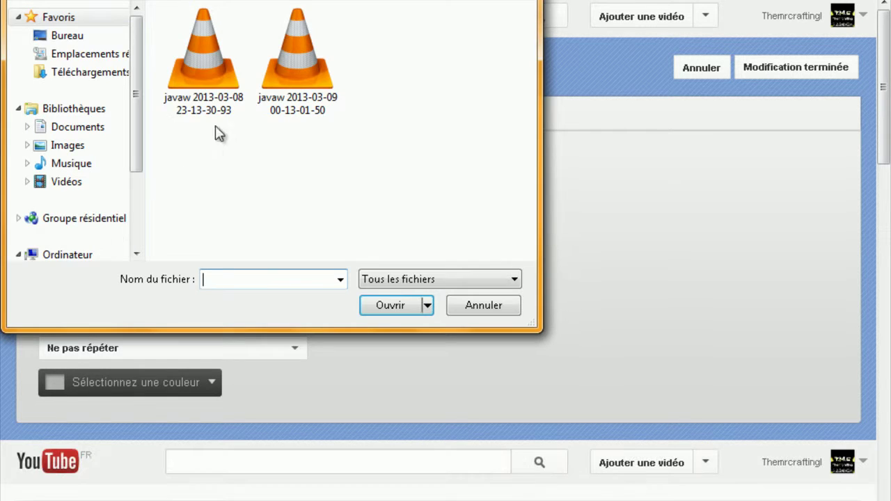
click(70, 36)
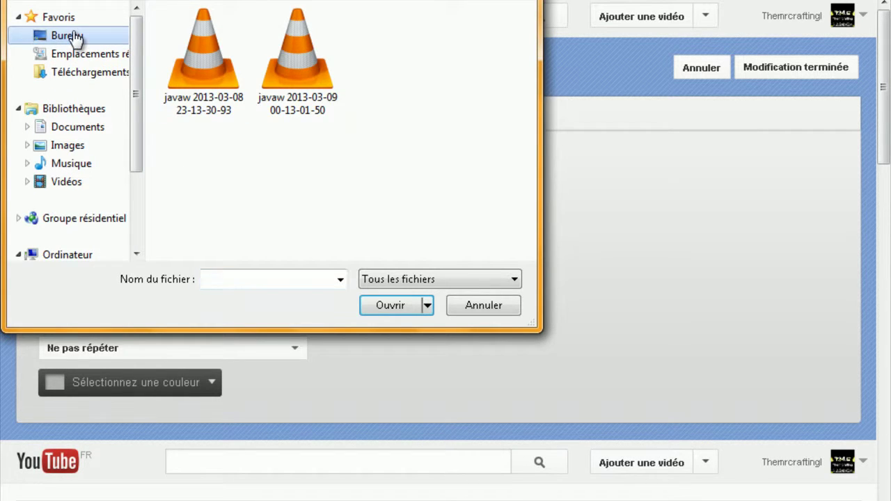
drag(529, 183, 531, 259)
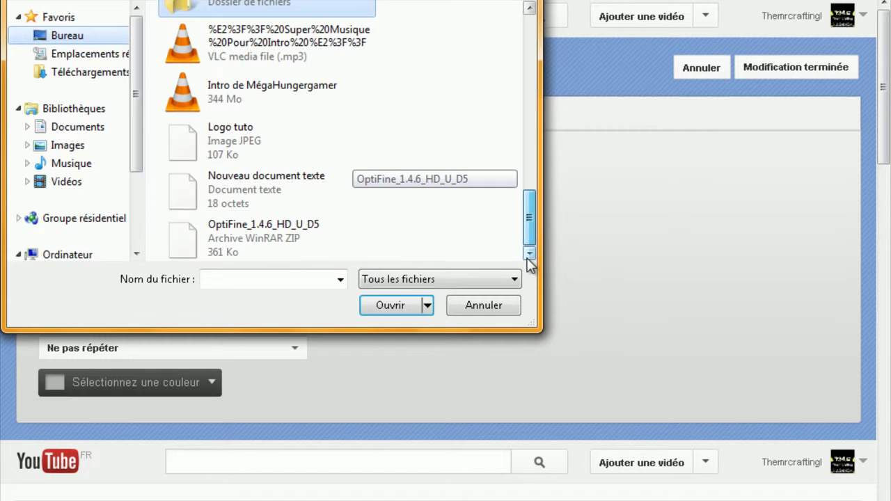
click(275, 143)
click(401, 310)
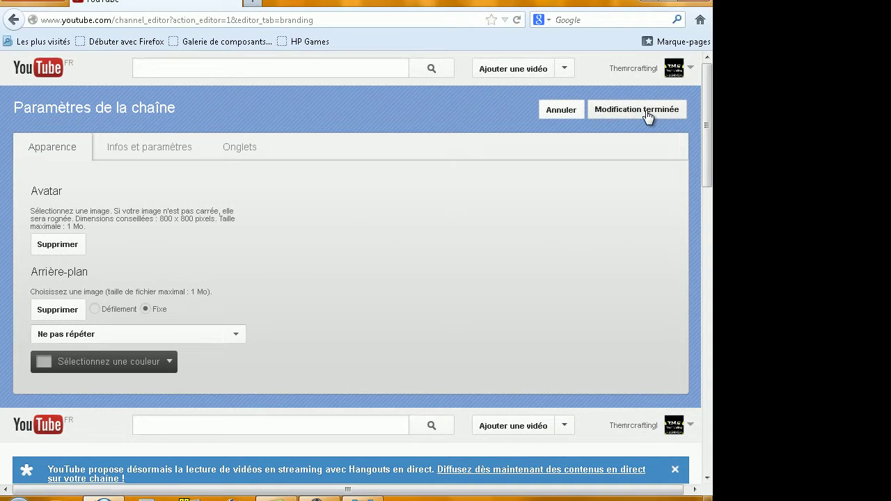
click(806, 69)
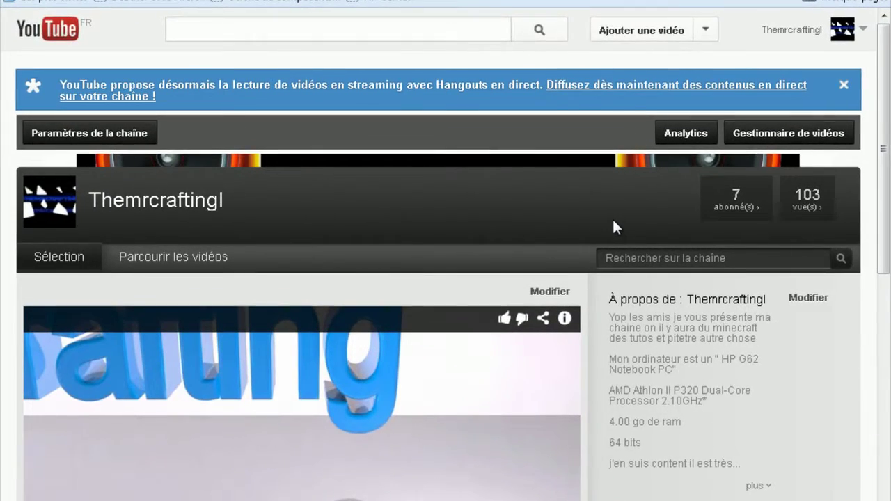
Step: Examine the updated channel page and its new avatar at smaller and larger page zoom levels
scroll(613, 221, down, 5)
scroll(612, 220, down, 3)
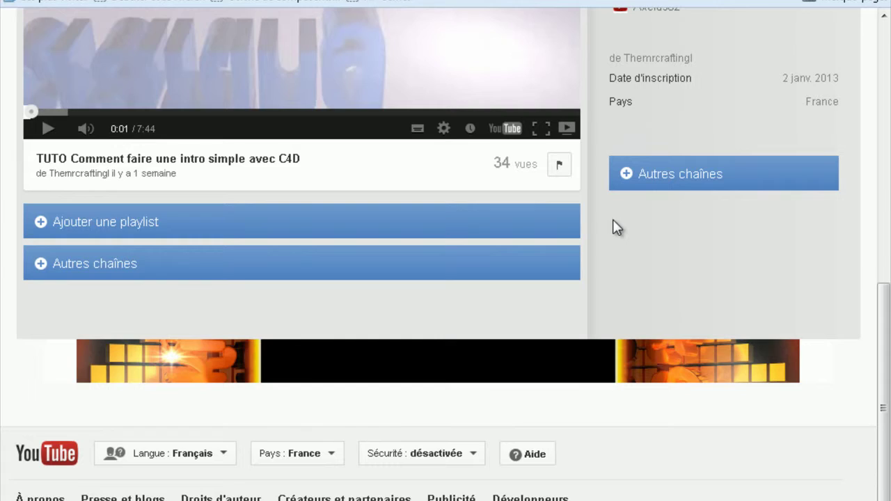
scroll(302, 352, up, 10)
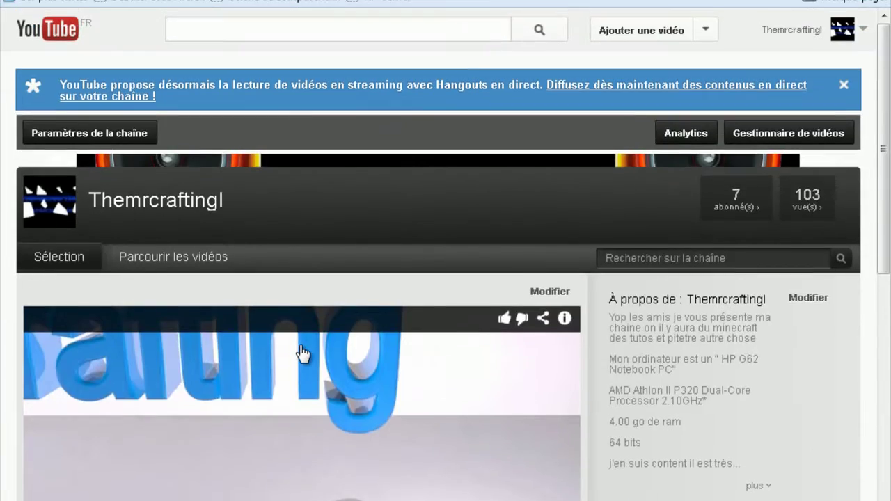
ctrl+scroll(327, 365, down, 3)
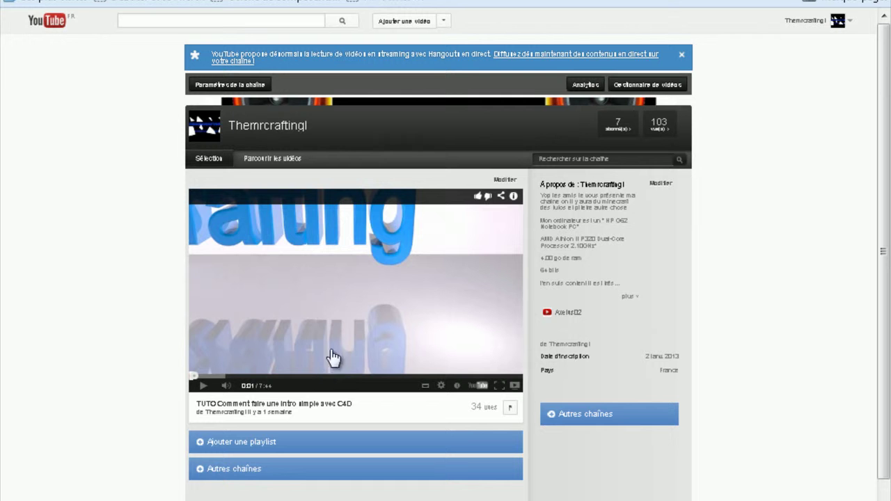
ctrl+scroll(388, 287, down, 2)
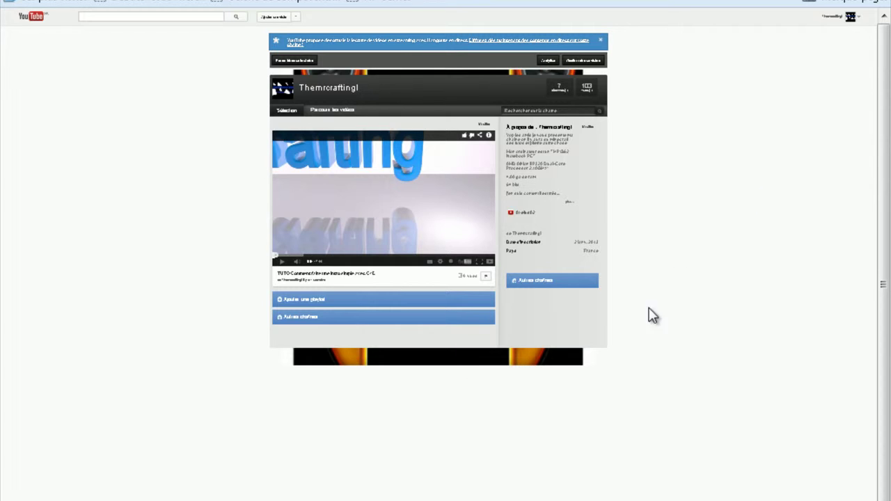
ctrl+scroll(400, 289, up, 5)
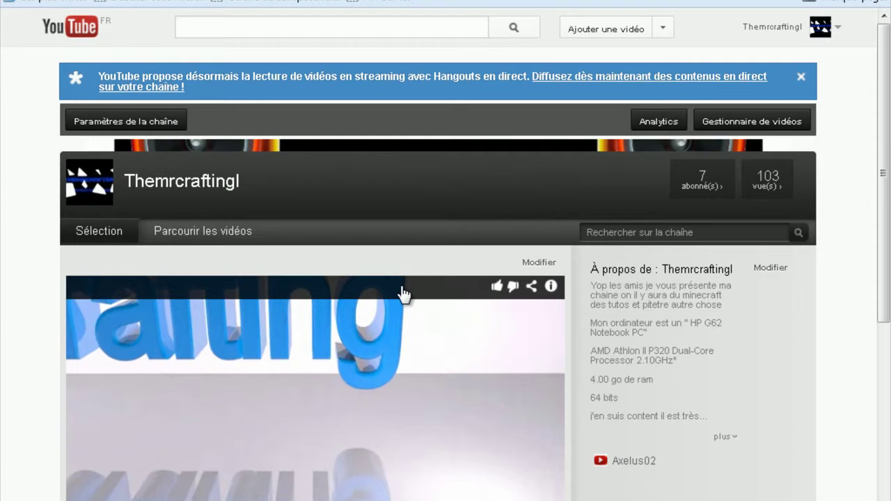
drag(883, 88, 888, 119)
ctrl+scroll(72, 144, up, 2)
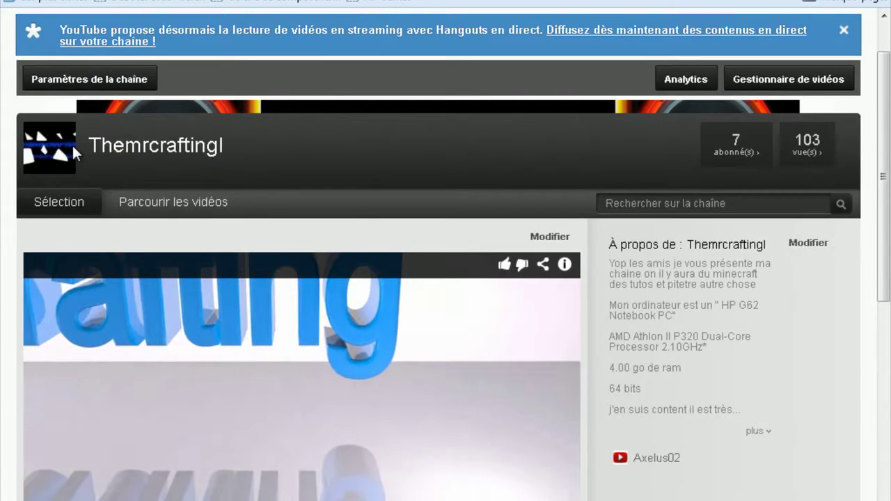
ctrl+scroll(72, 143, up, 3)
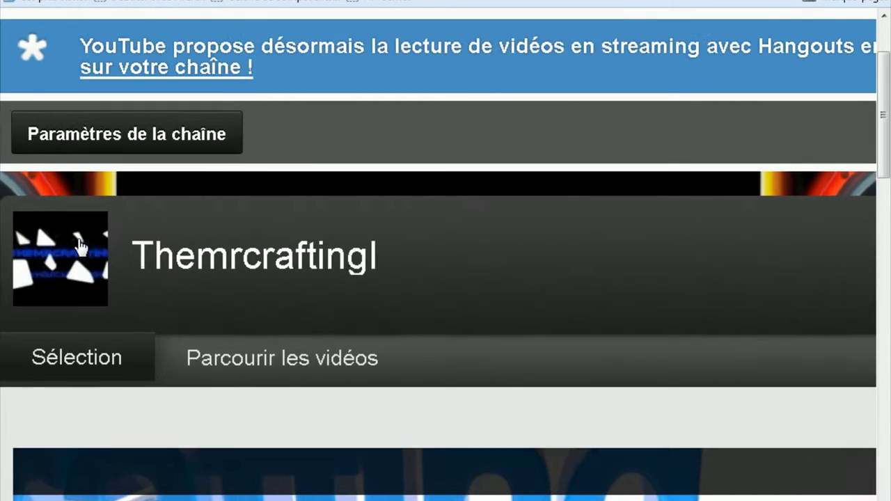
ctrl+scroll(504, 234, up, 2)
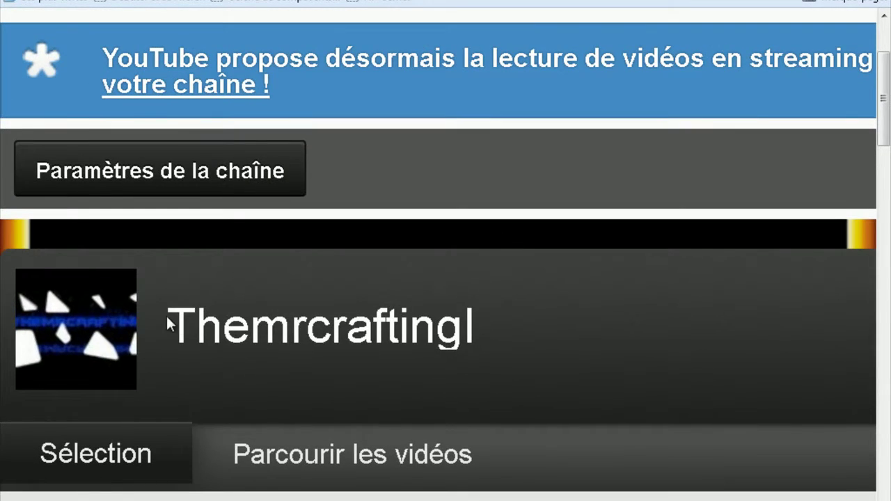
ctrl+scroll(163, 314, up, 1)
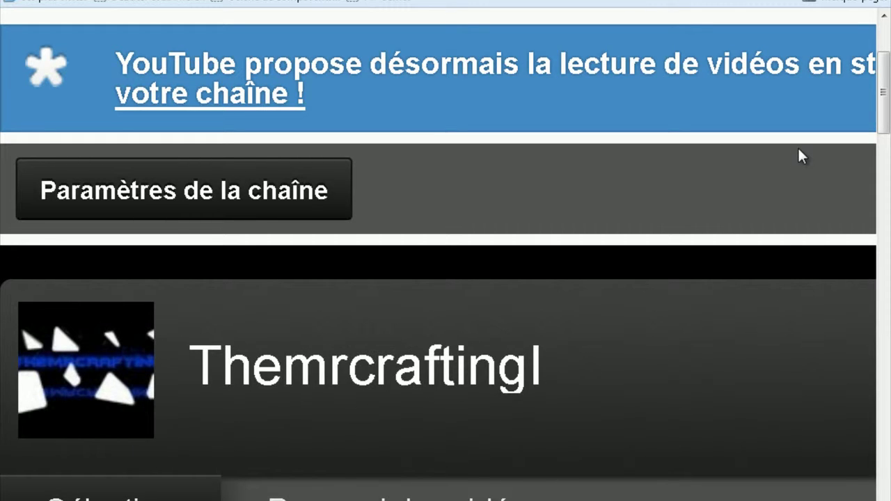
ctrl+scroll(778, 299, down, 3)
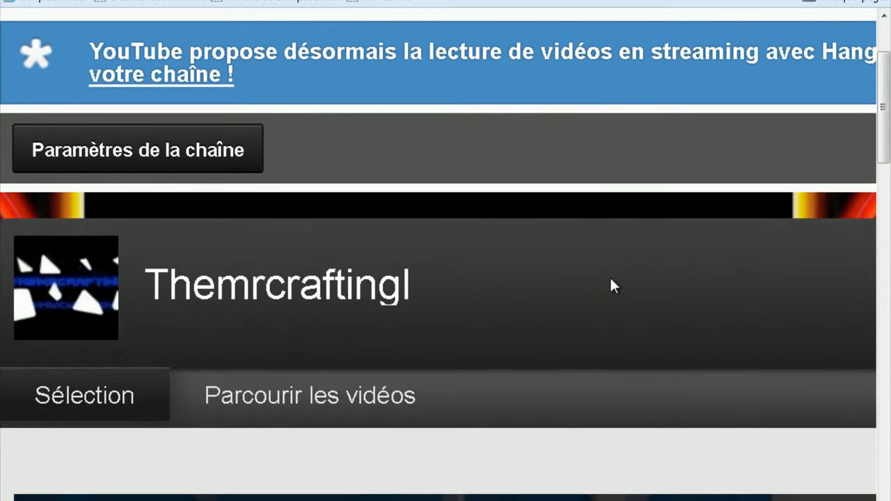
ctrl+scroll(611, 279, down, 2)
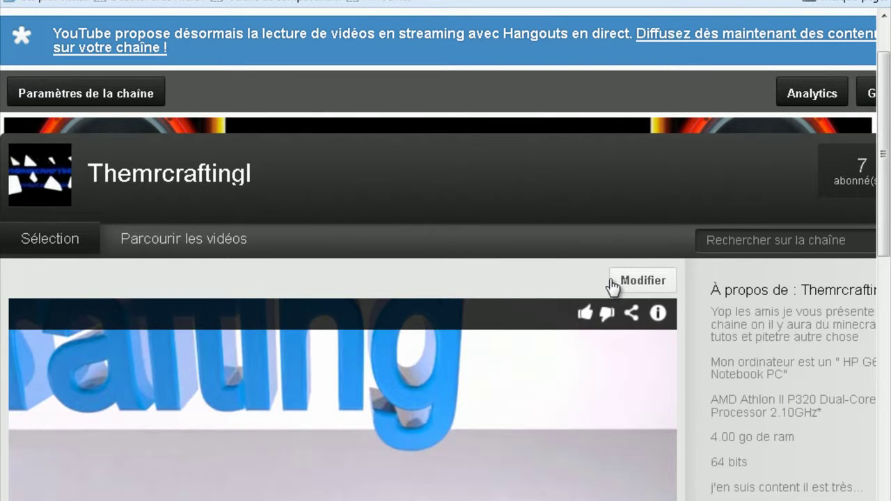
ctrl+scroll(494, 229, down, 3)
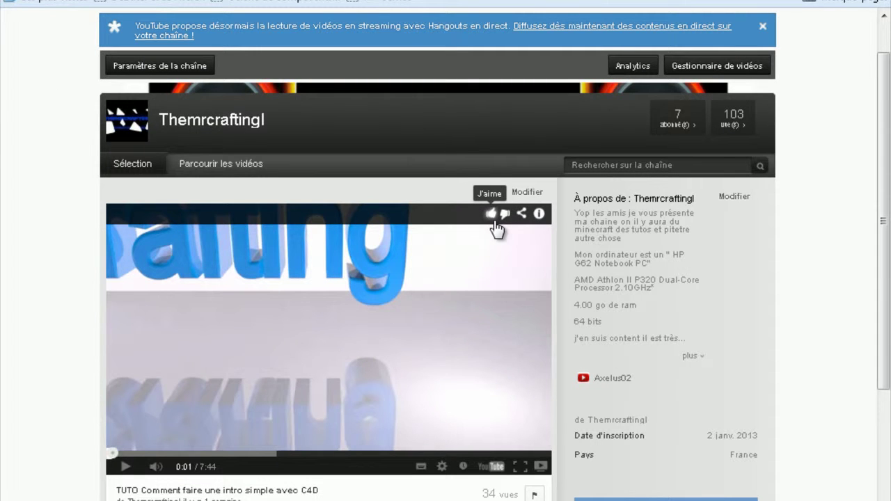
ctrl+scroll(435, 158, up, 2)
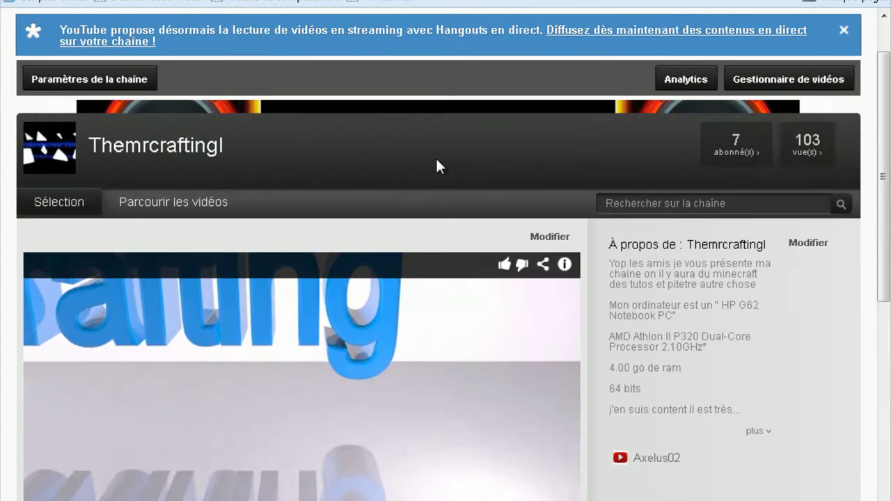
Step: Open the channel's "À propos de" description for editing and read through its text
scroll(789, 249, down, 1)
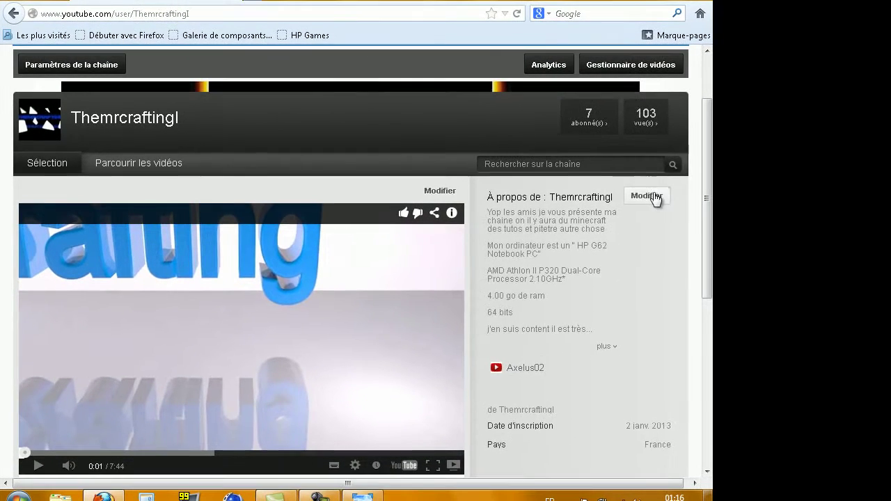
click(646, 196)
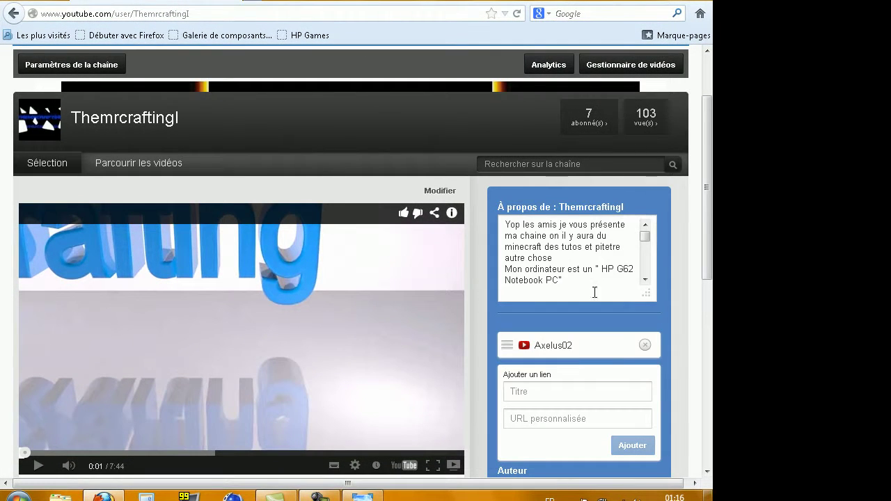
scroll(645, 261, down, 5)
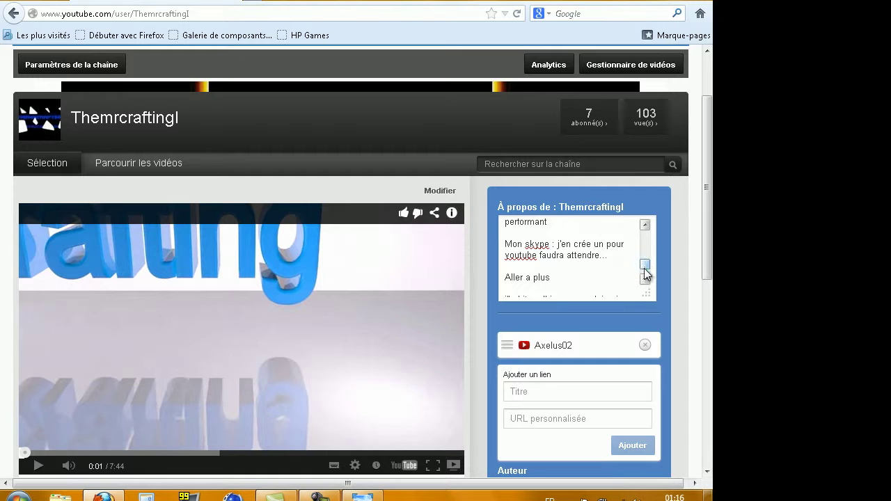
scroll(645, 257, up, 3)
Step: Remove the asterisk after "2.10GHz" in the description and add a "carte graphique :" line below the processor line
click(554, 263)
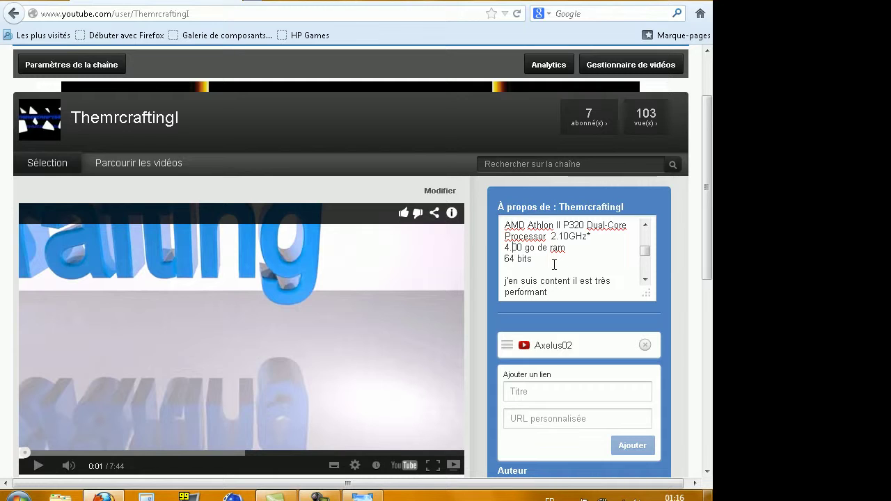
key(Return)
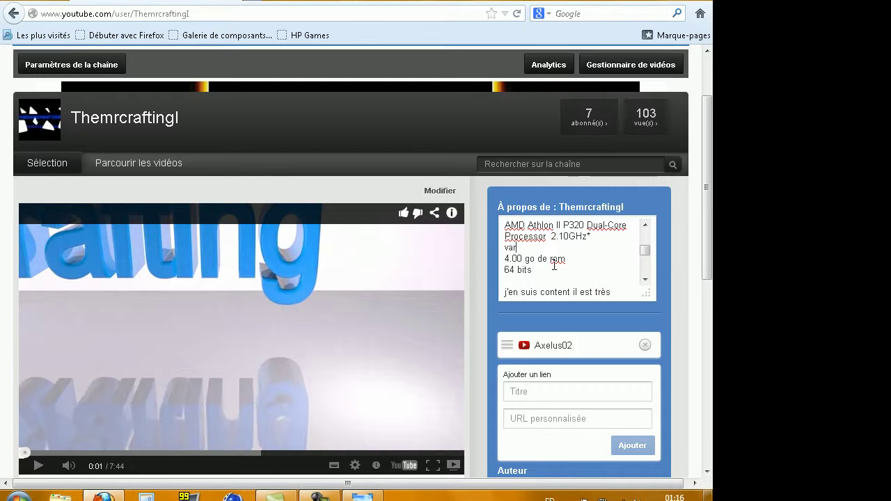
key(BackSpace)
key(BackSpace)
key(BackSpace)
key(BackSpace)
key(BackSpace)
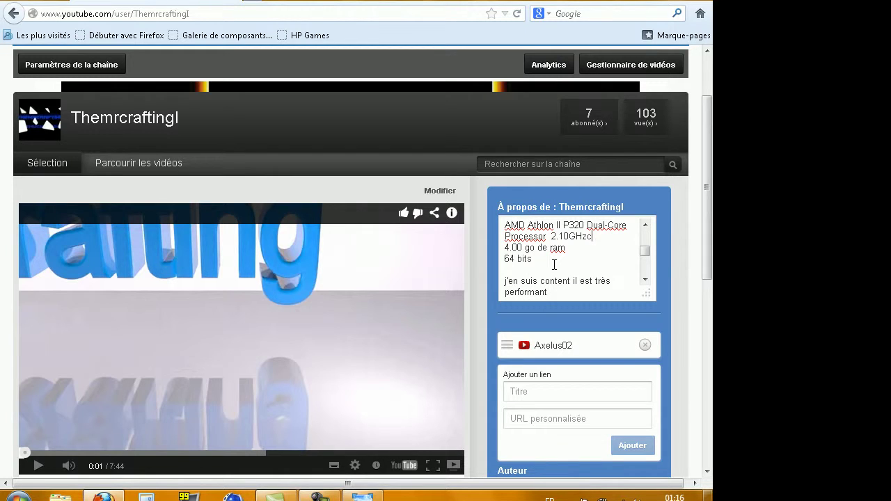
key(Return)
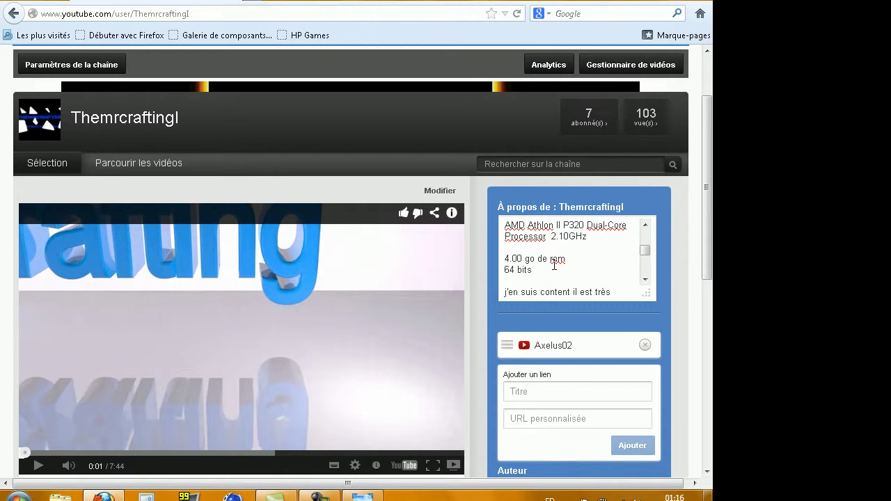
key(BackSpace)
key(BackSpace)
key(BackSpace)
text(c)
Step: Find and open the Windows Device Manager (Gestionnaire de périphériques) and look up the graphics card model under Cartes graphiques
click(19, 496)
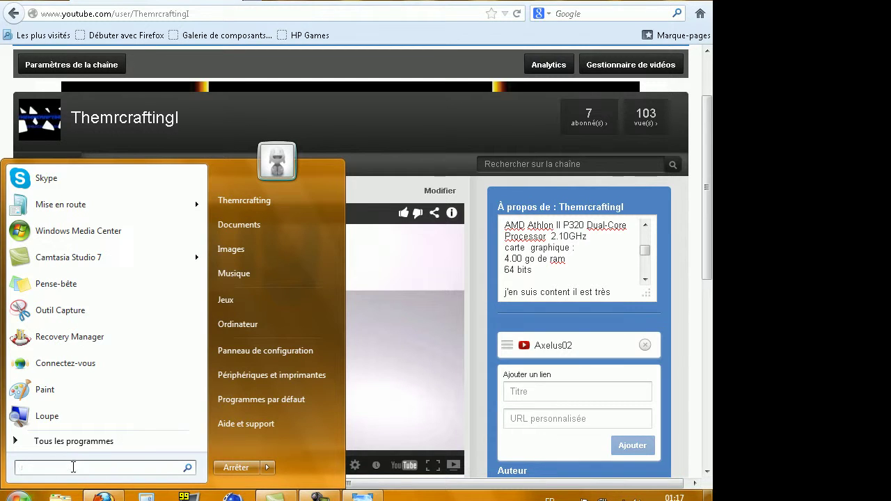
text(gest)
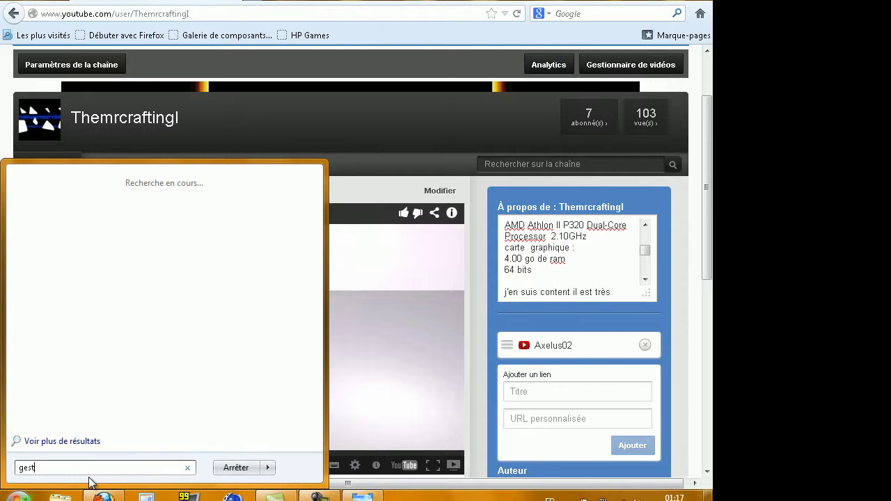
text(ionnaire)
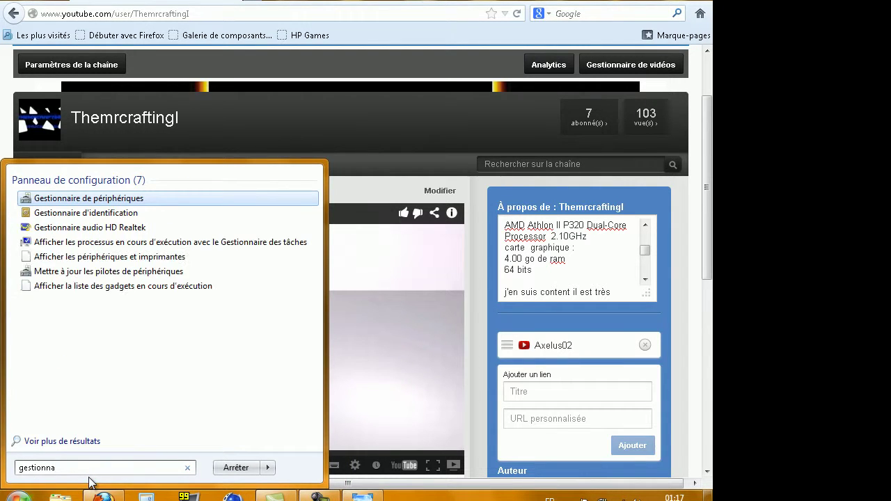
click(172, 200)
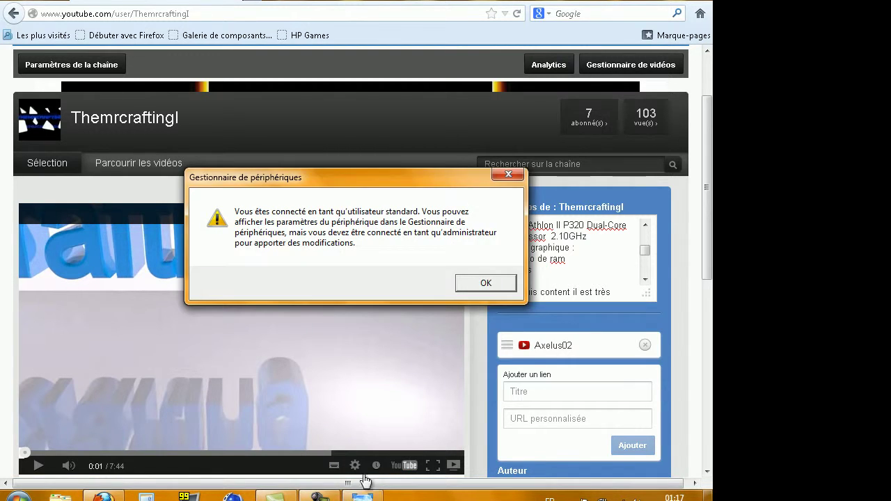
click(480, 285)
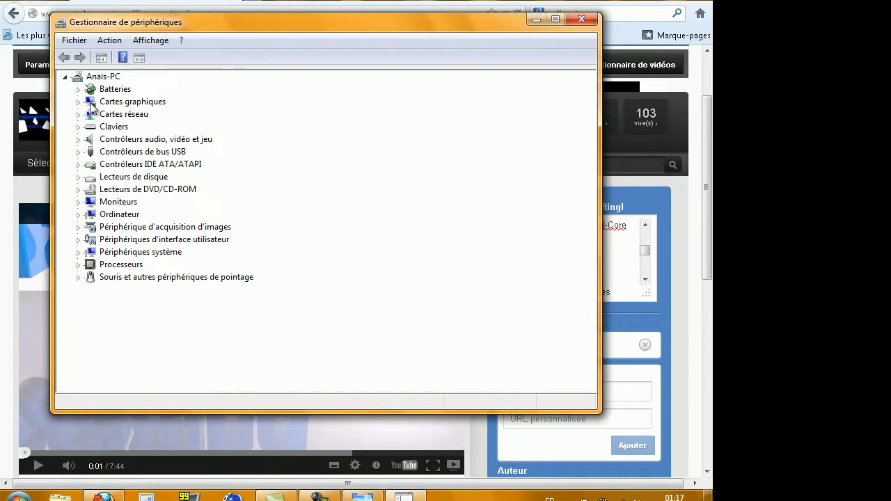
click(78, 101)
click(120, 114)
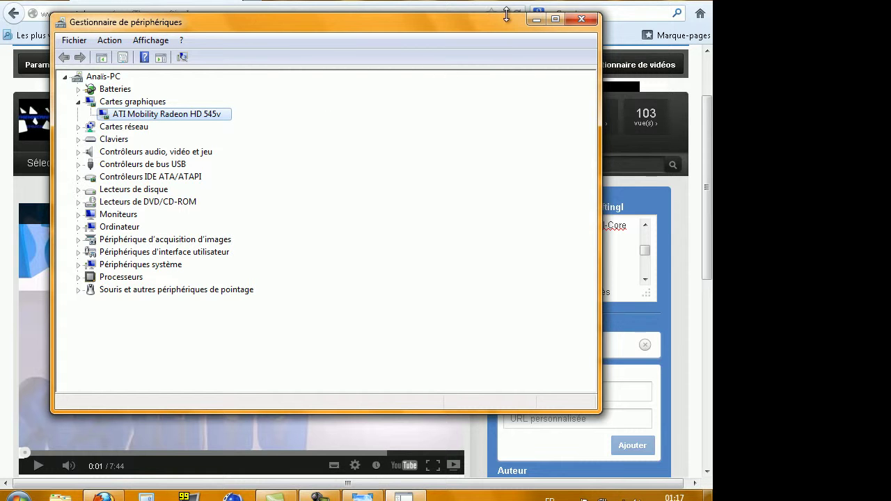
Step: Enter "ATI mobility radeon" as the graphics card after "carte graphique :" in the channel description
drag(452, 20, 286, 16)
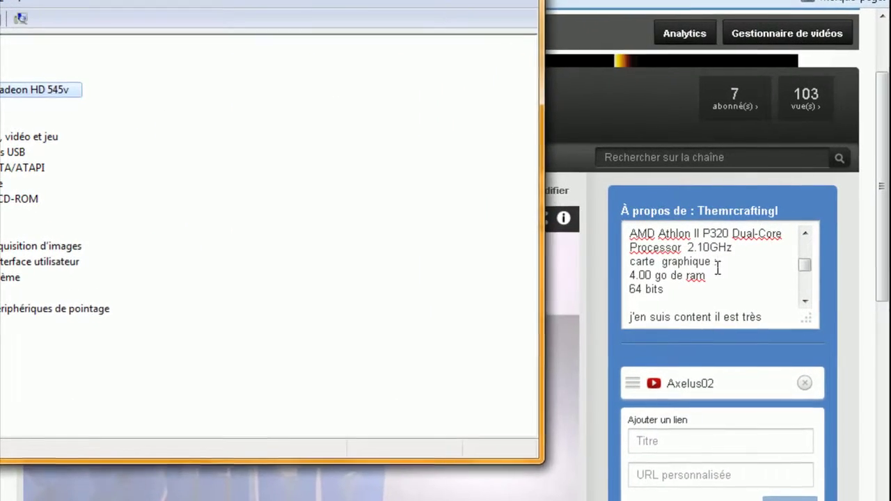
click(582, 250)
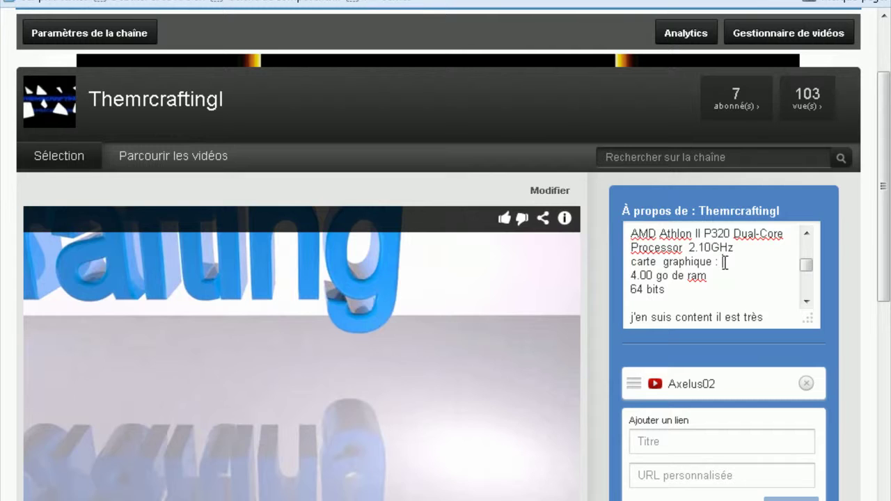
text(ATY )
text(mobi)
text(lity radeon)
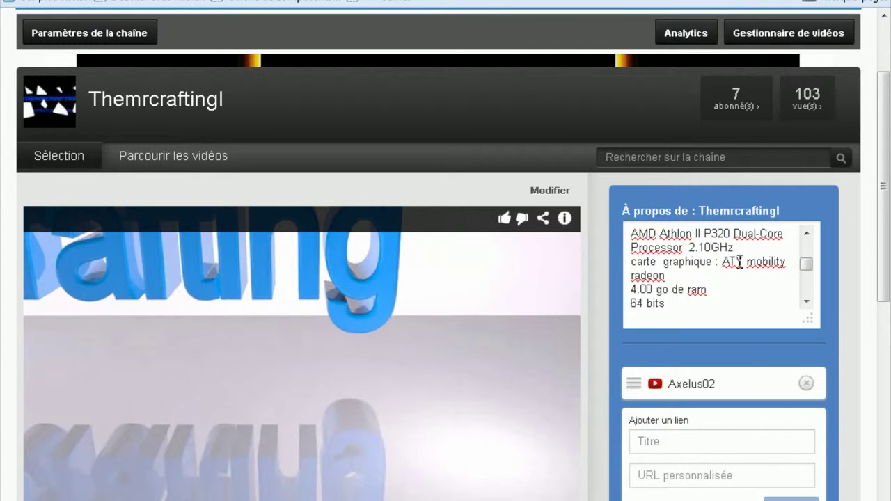
drag(735, 263, 742, 263)
text(I)
Step: Switch to the Device Manager to check the rest of the graphics card's model name, and return to the channel description
key(alt+Tab)
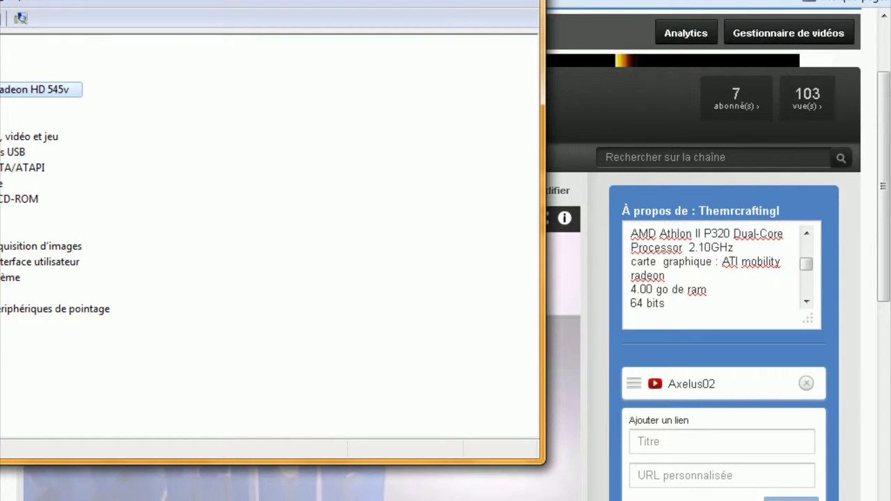
drag(348, 0, 489, 6)
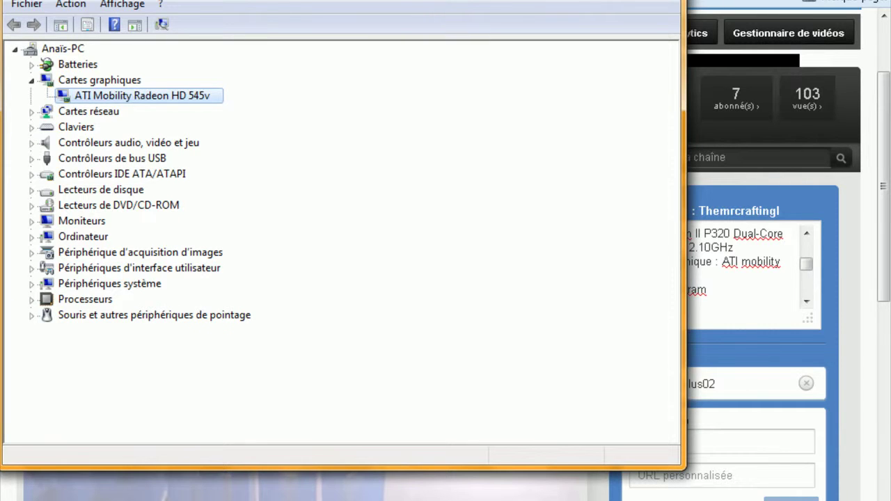
key(alt+Tab)
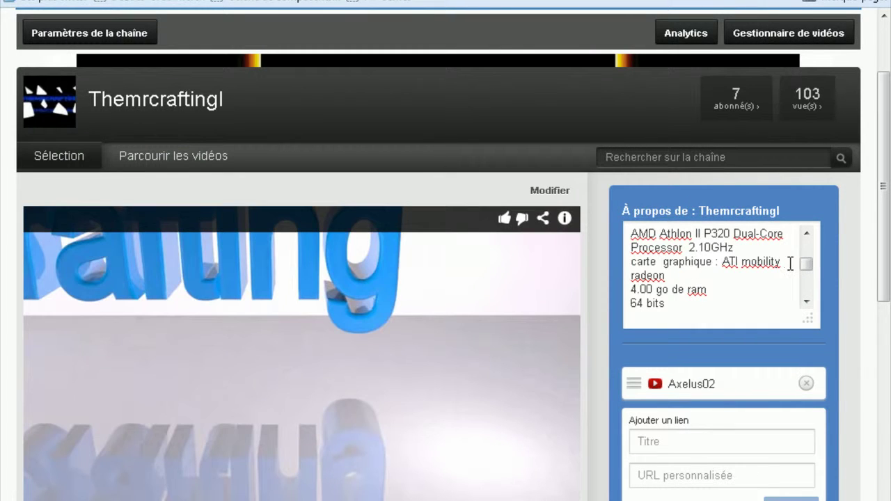
text(HD)
key(BackSpace)
key(BackSpace)
key(shift+Right)
key(shift+Right)
key(shift+Right)
key(shift+Right)
key(shift+Right)
key(shift+Right)
key(shift+Right)
key(shift+Right)
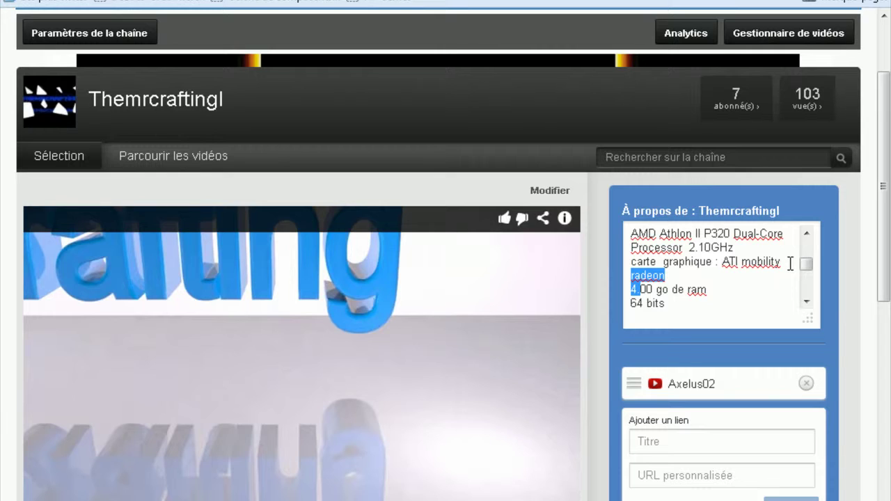
Step: Add "HD 545v" after "radeon" on the graphics card line and apply the channel description changes
click(679, 273)
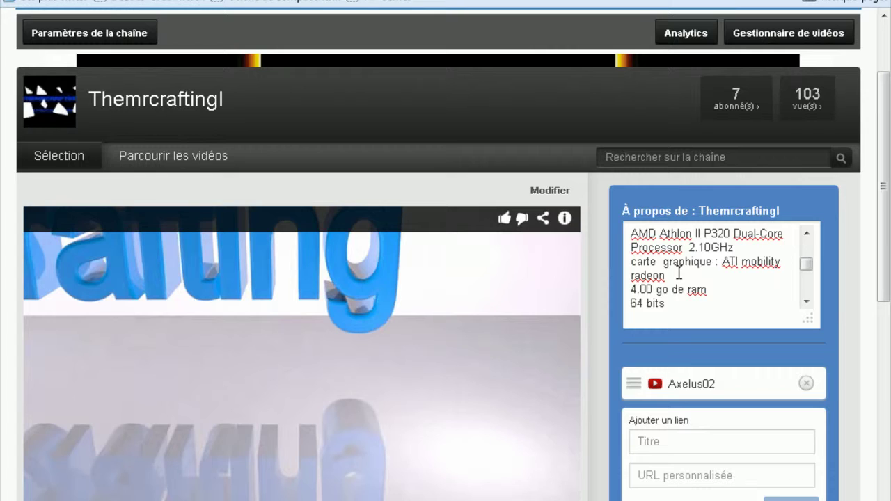
text(HD 545v)
scroll(785, 304, down, 3)
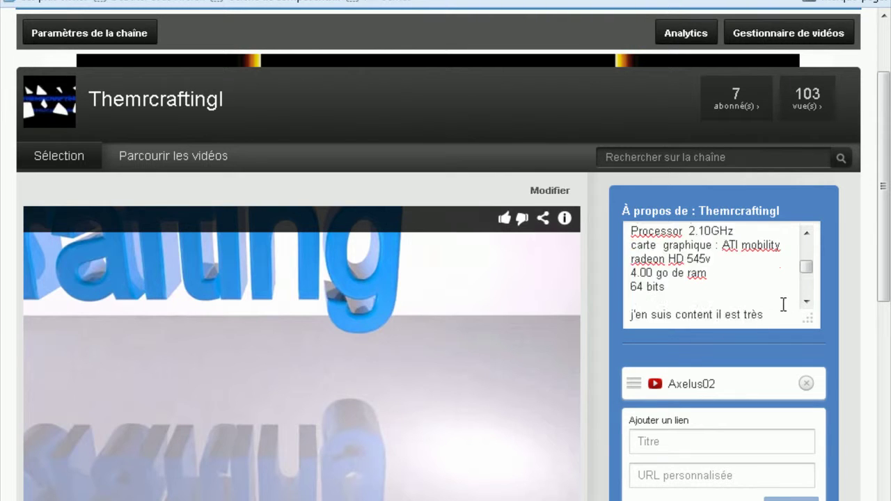
drag(880, 167, 883, 310)
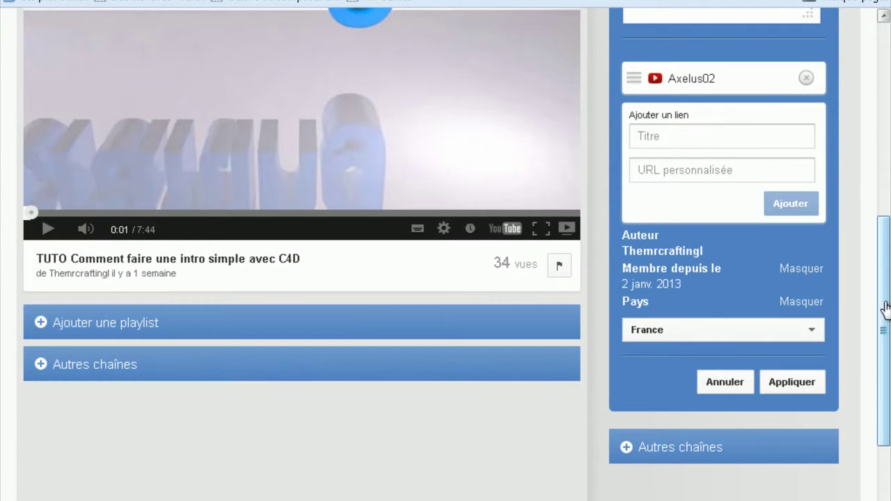
click(792, 390)
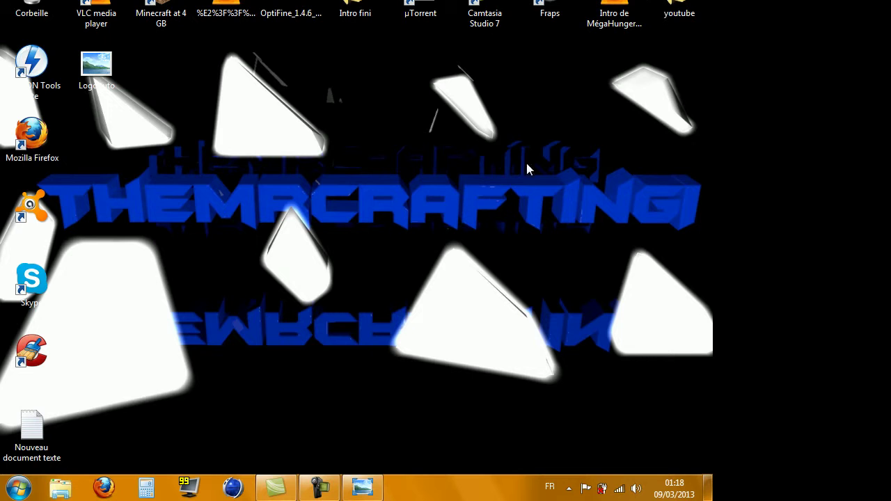
click(319, 487)
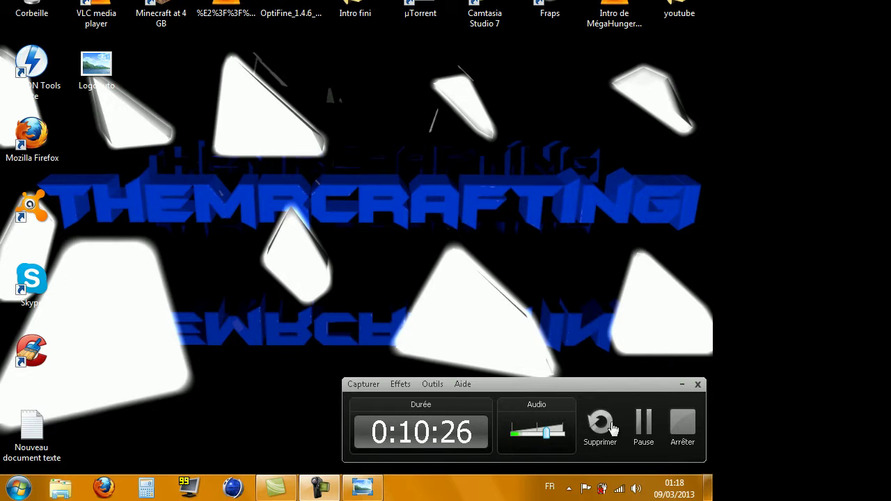